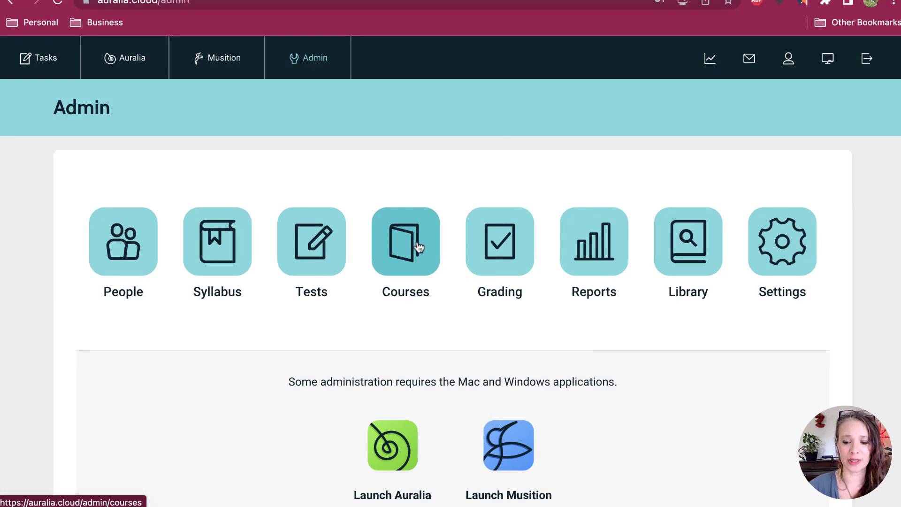
Step: Open the course administration and examine the entries of the supplied Ear Training Course Level 1
click(416, 261)
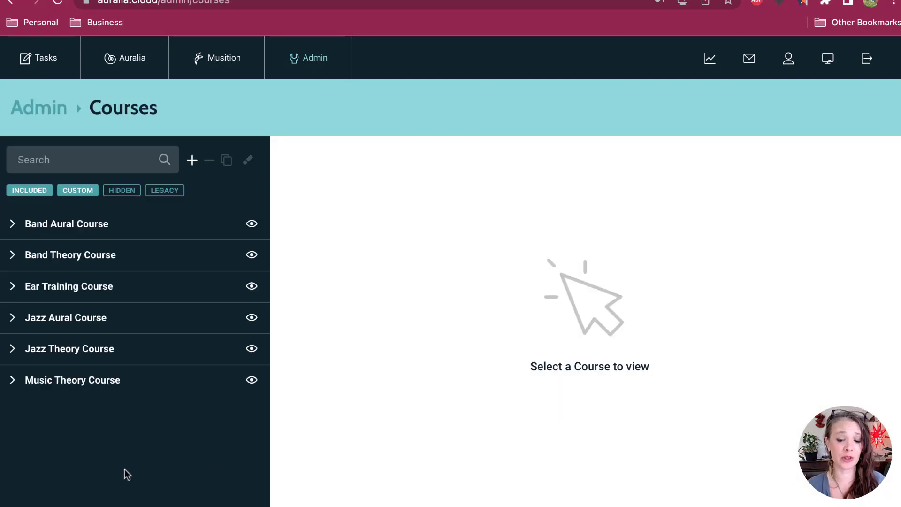
click(103, 294)
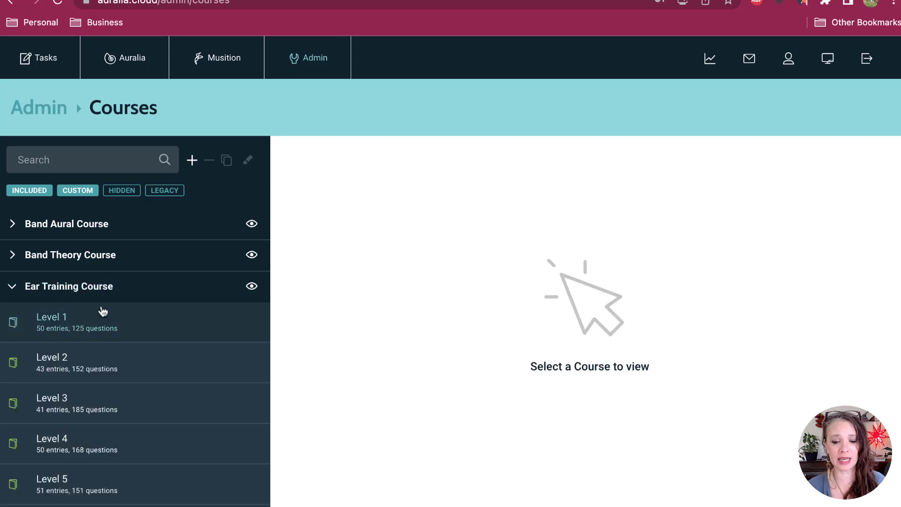
click(115, 328)
scroll(445, 400, down, 1)
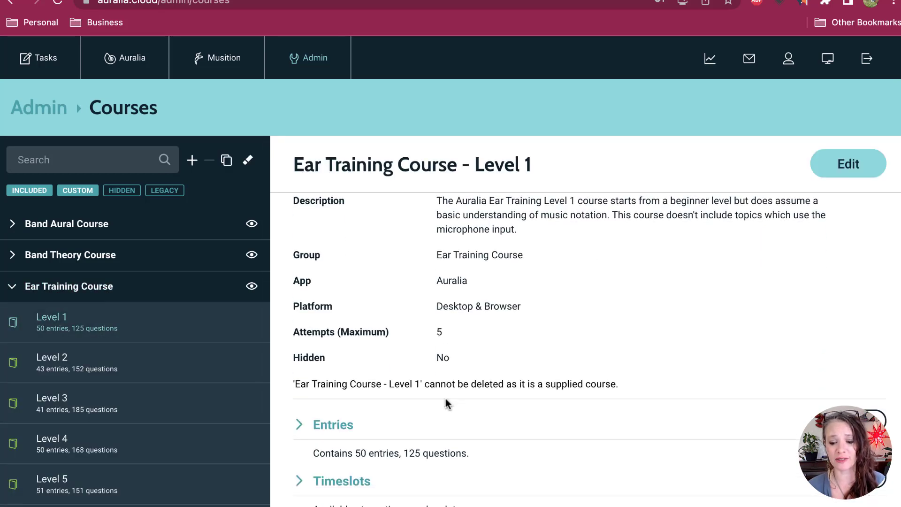
click(322, 425)
scroll(433, 423, down, 4)
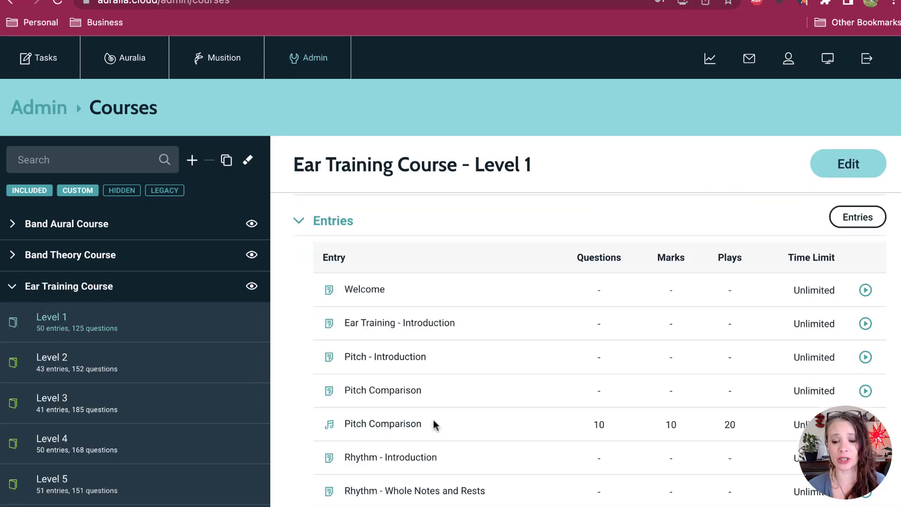
scroll(436, 424, down, 2)
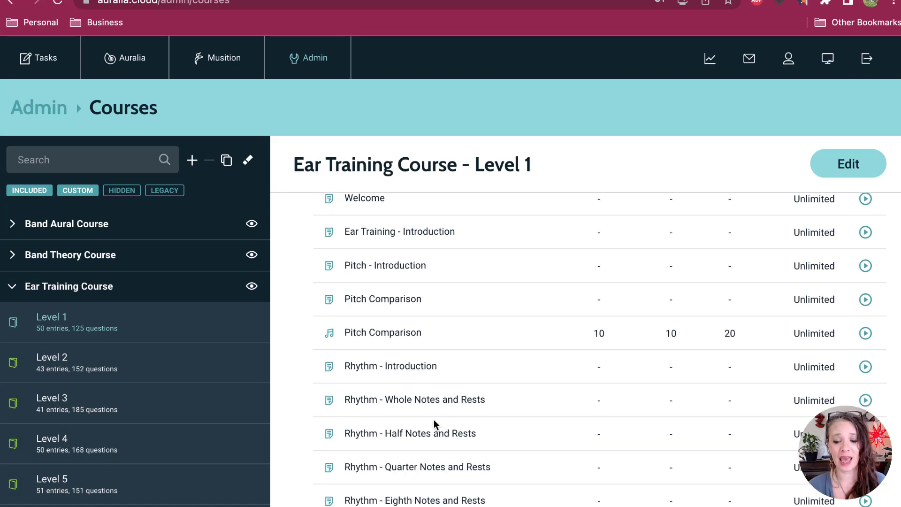
scroll(435, 424, down, 1)
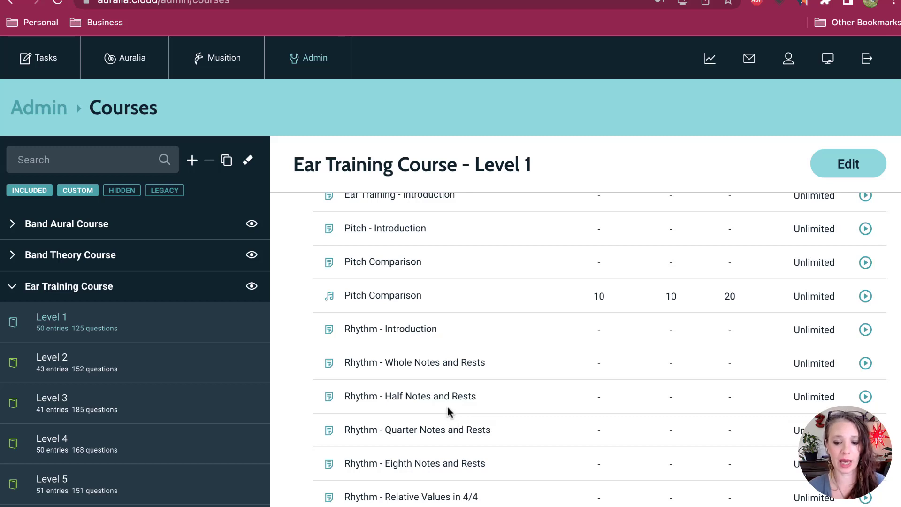
scroll(448, 412, up, 5)
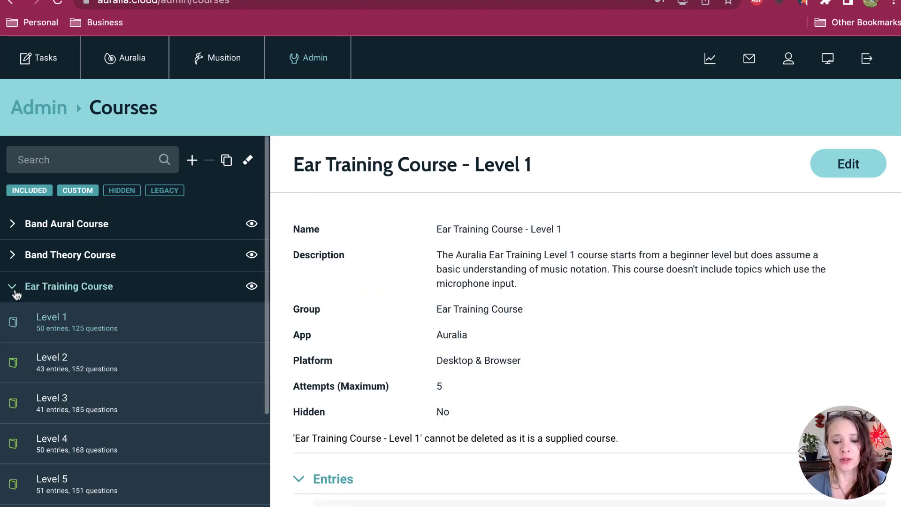
click(14, 291)
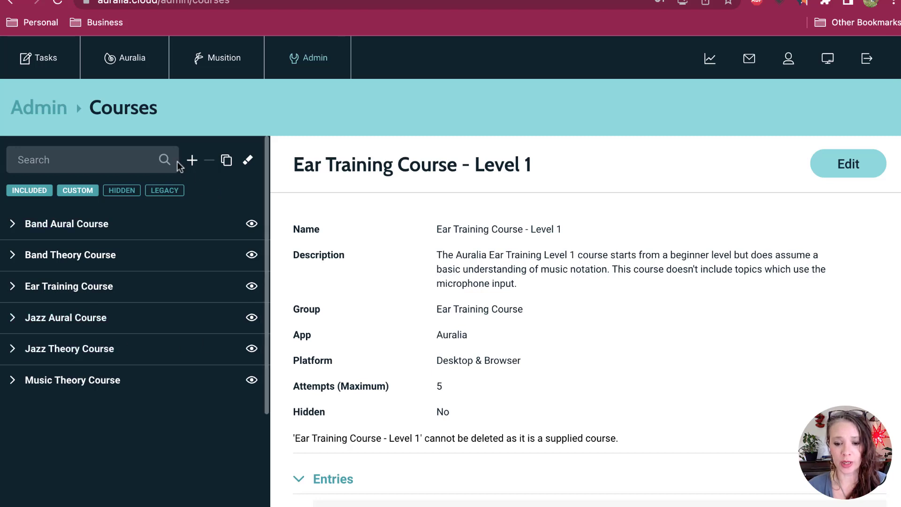
Step: Create a new Musition course named "1a. Key Signatures"
click(193, 161)
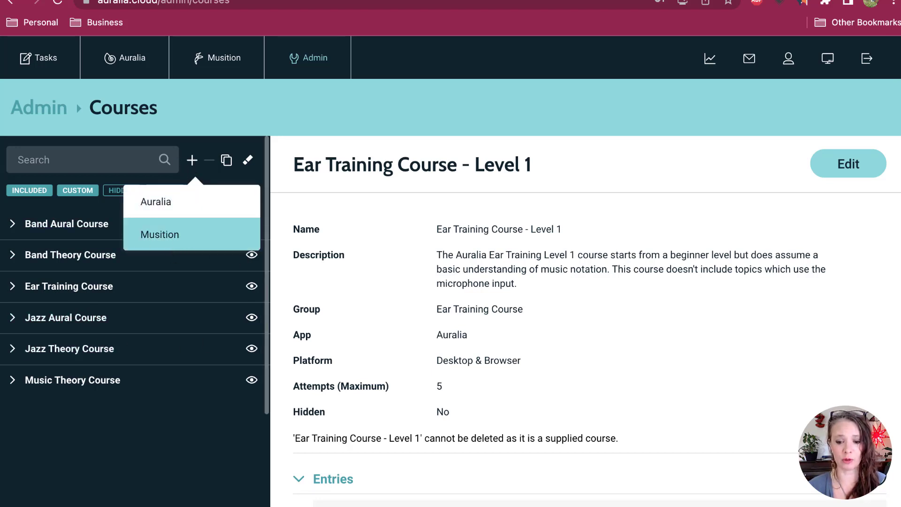
click(173, 238)
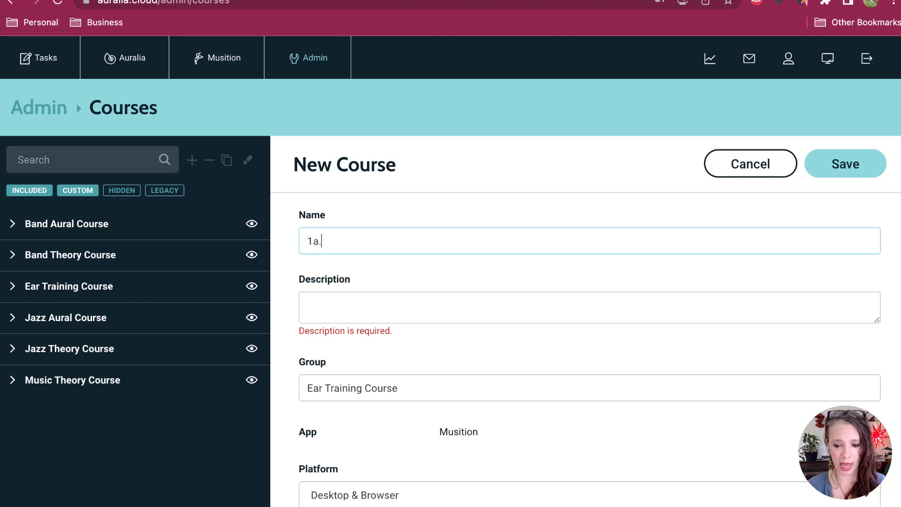
text(K)
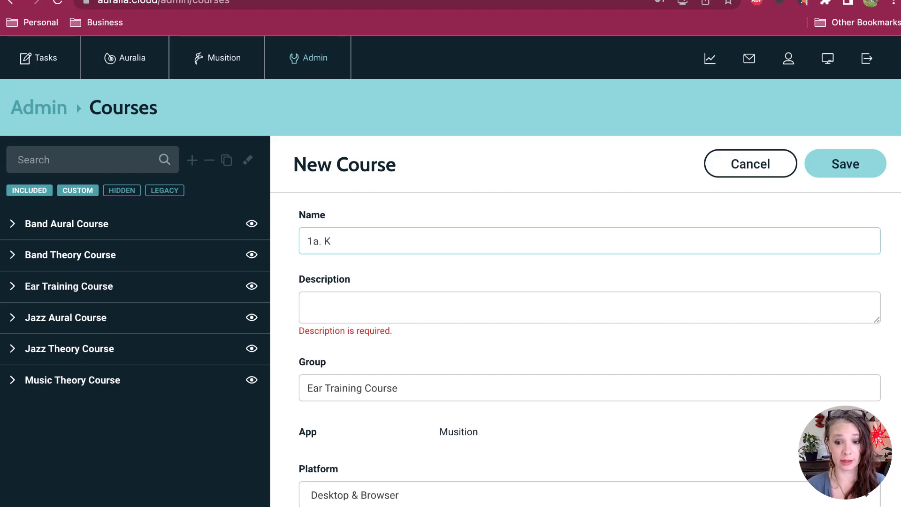
text(ey D)
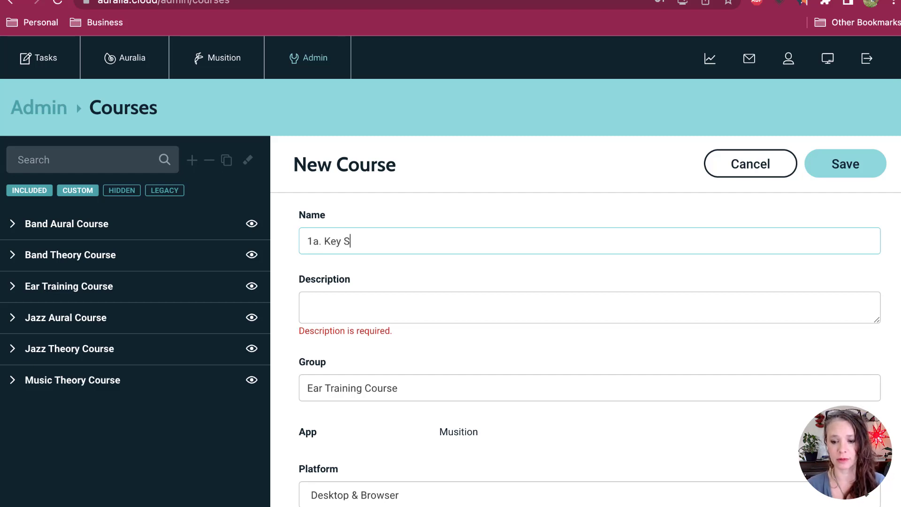
text(ignatures)
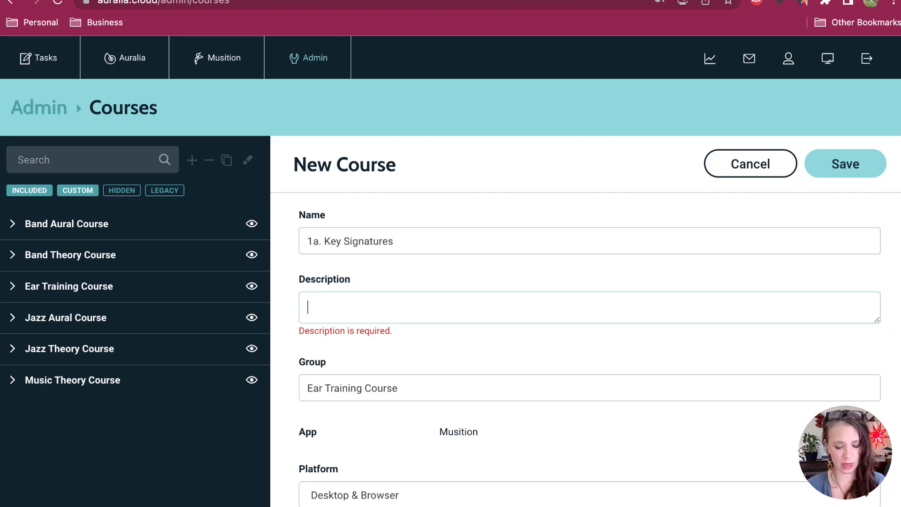
text(Dri)
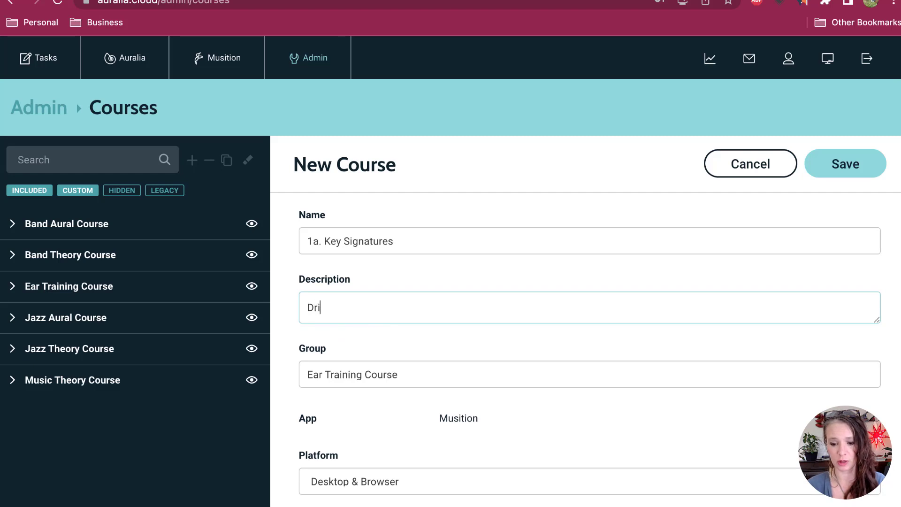
text(lls on Key)
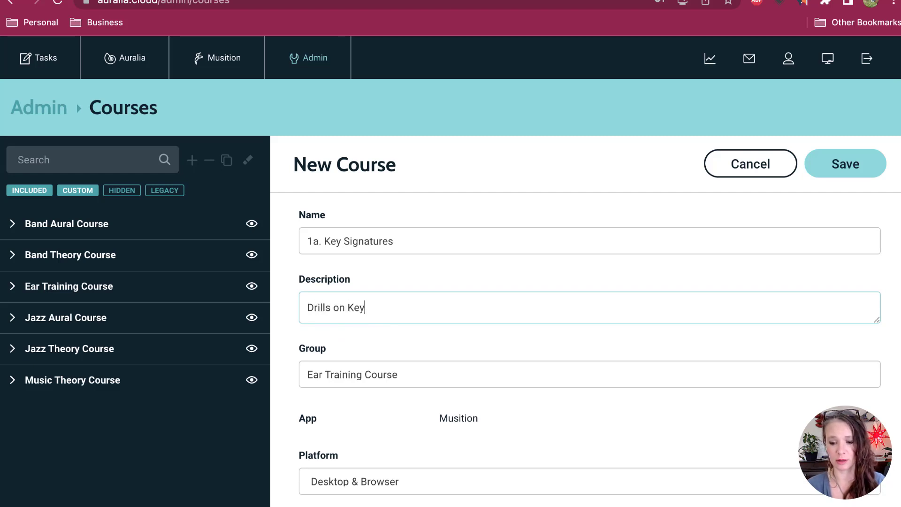
Step: Enter "Drills on Major Key Signatures." as the new course's description
key(BackSpace)
key(BackSpace)
key(BackSpace)
text(Major )
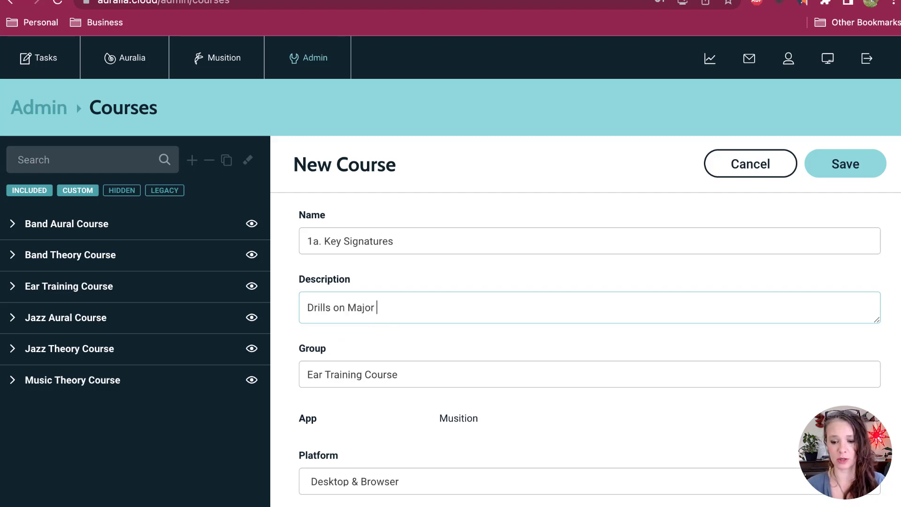
text(Key Signature)
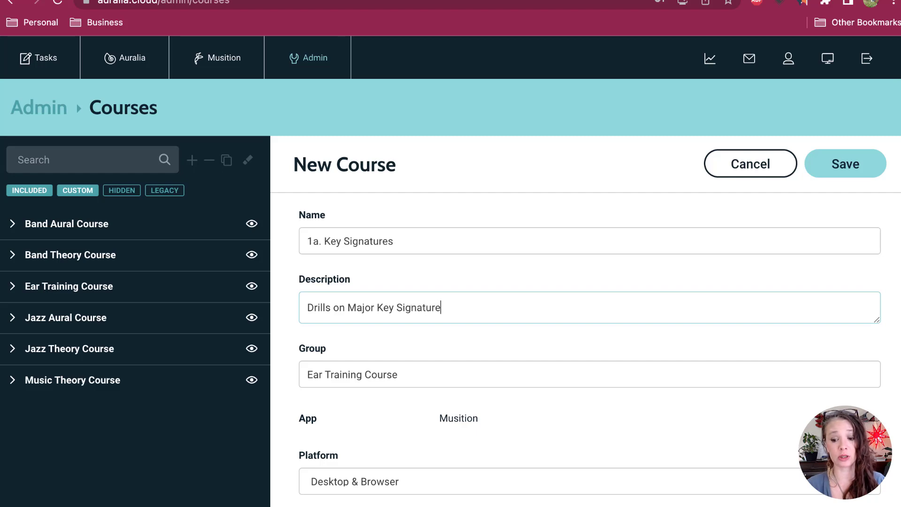
text(s.)
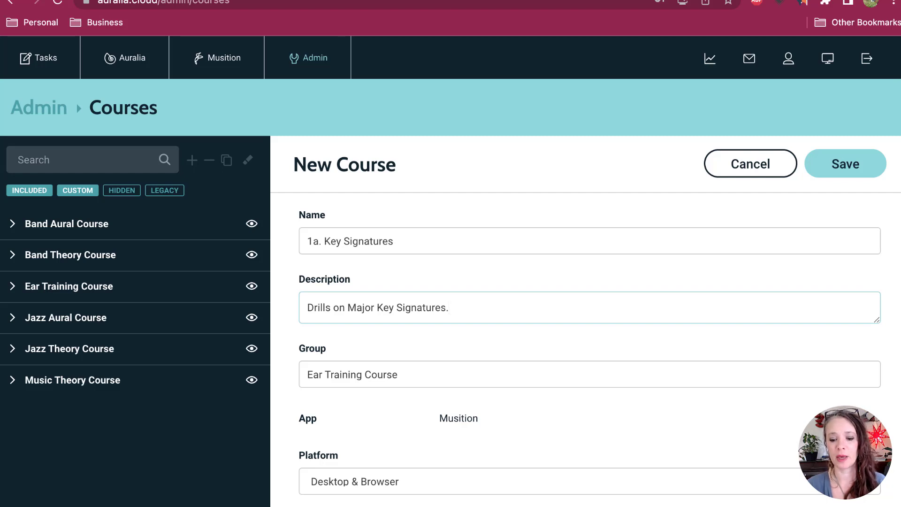
Step: Replace the new course's group with "1. MUS101_Drills"
key(Tab)
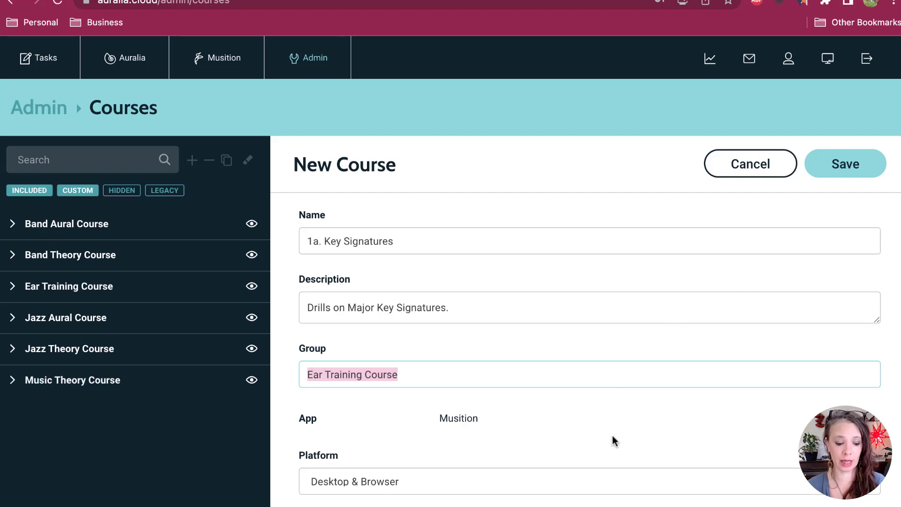
text(1)
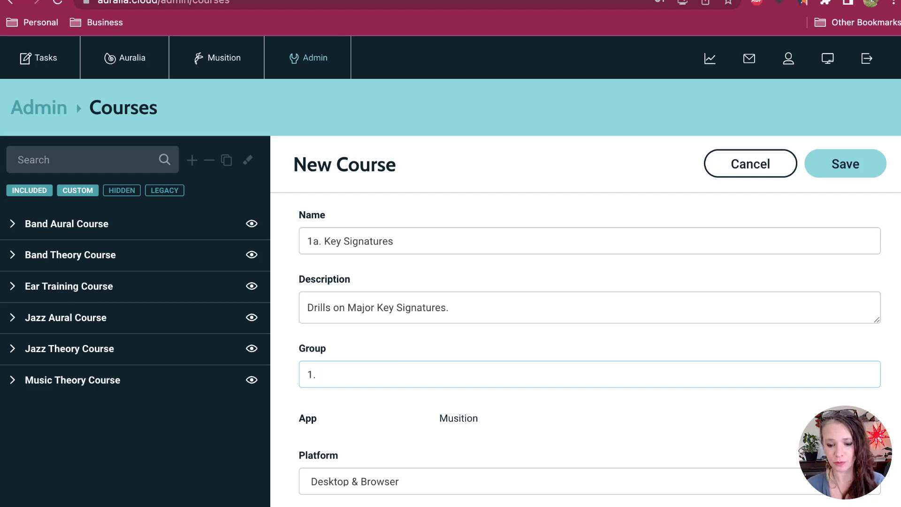
text(. MUS)
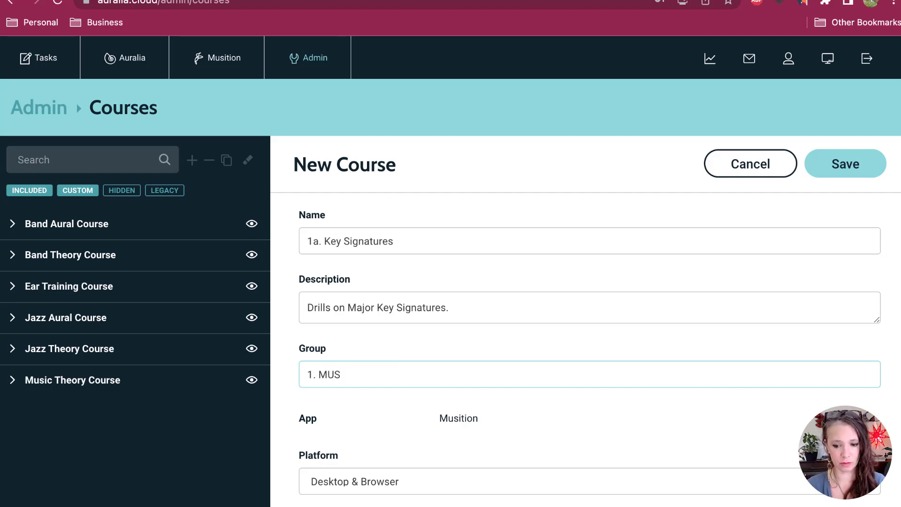
text(101)
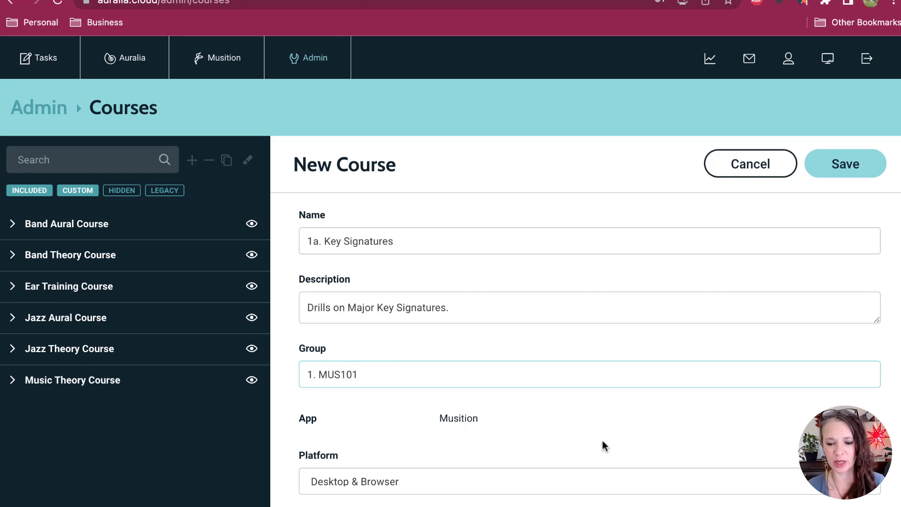
scroll(603, 444, down, 2)
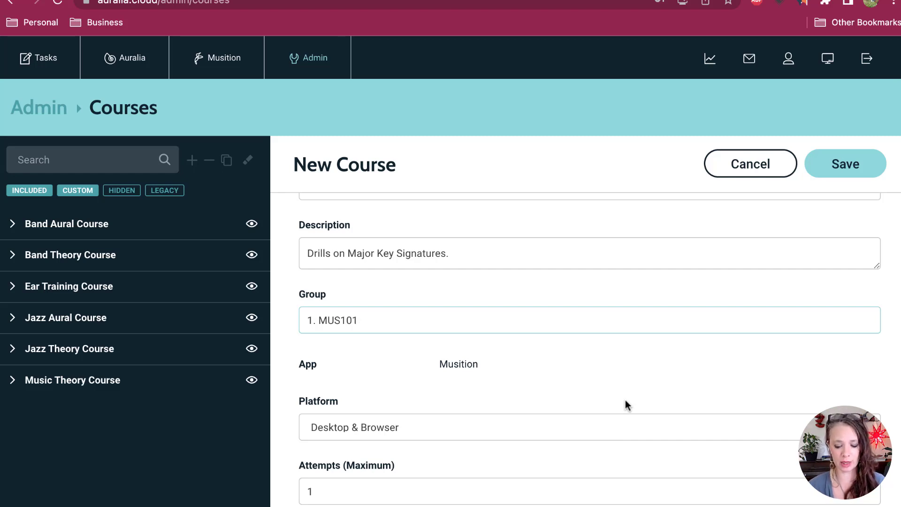
text(_)
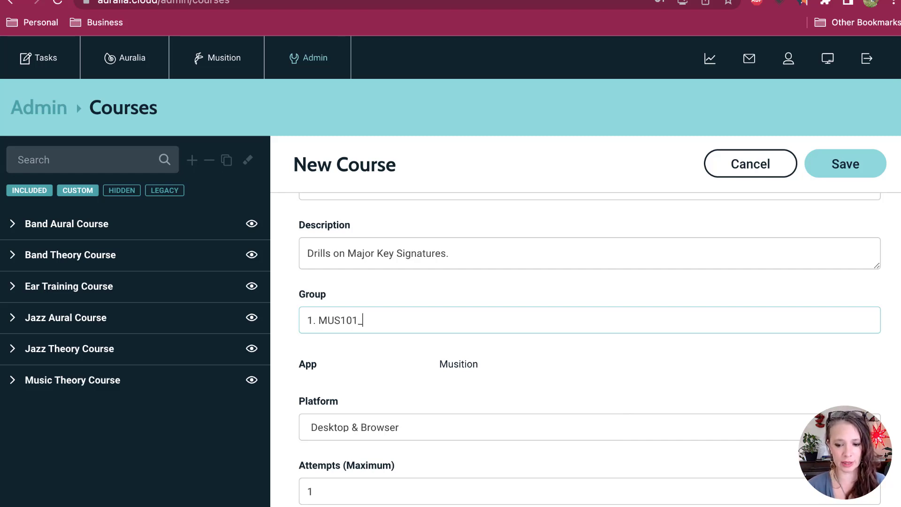
text(C)
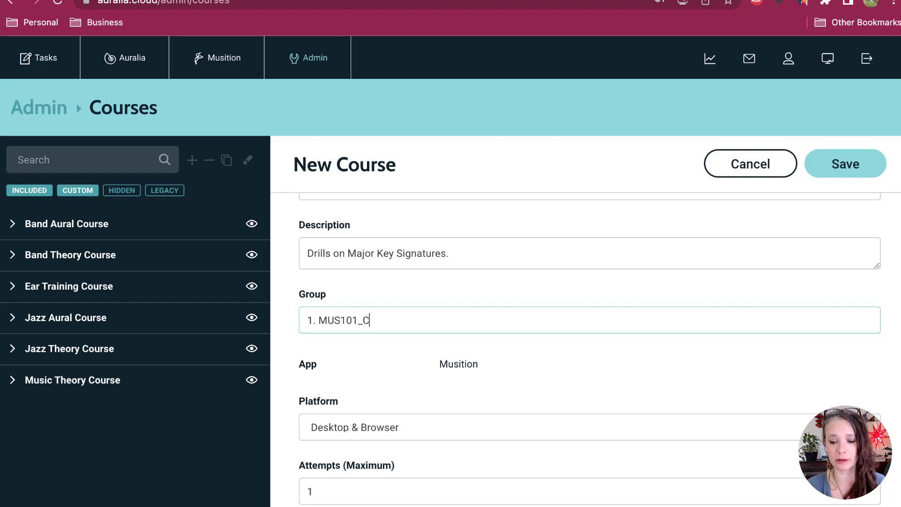
text(ourses)
key(BackSpace)
key(BackSpace)
key(BackSpace)
key(BackSpace)
key(BackSpace)
key(BackSpace)
key(BackSpace)
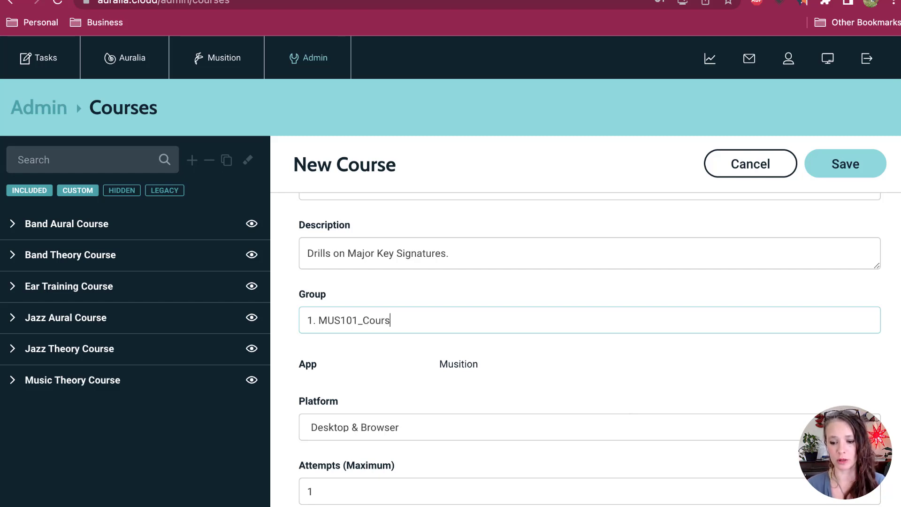
text(Drills)
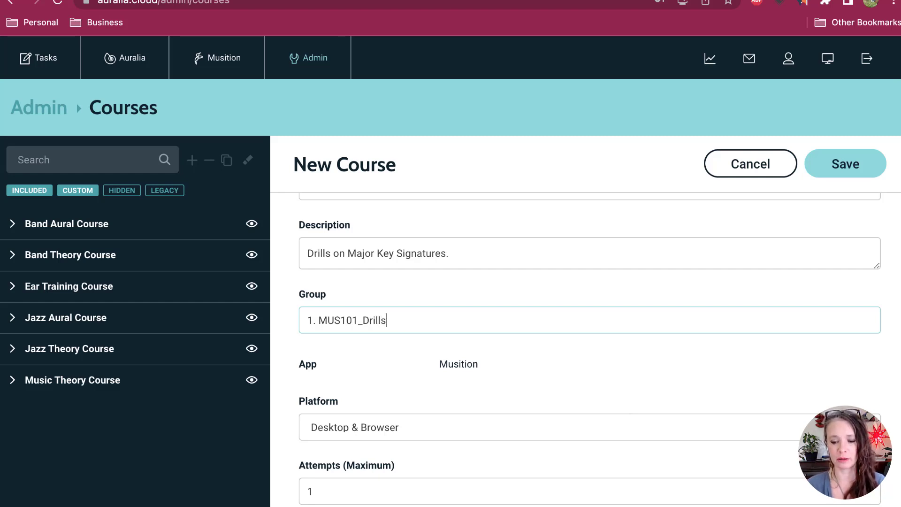
Step: Set the course's maximum attempts to 99
scroll(640, 450, down, 2)
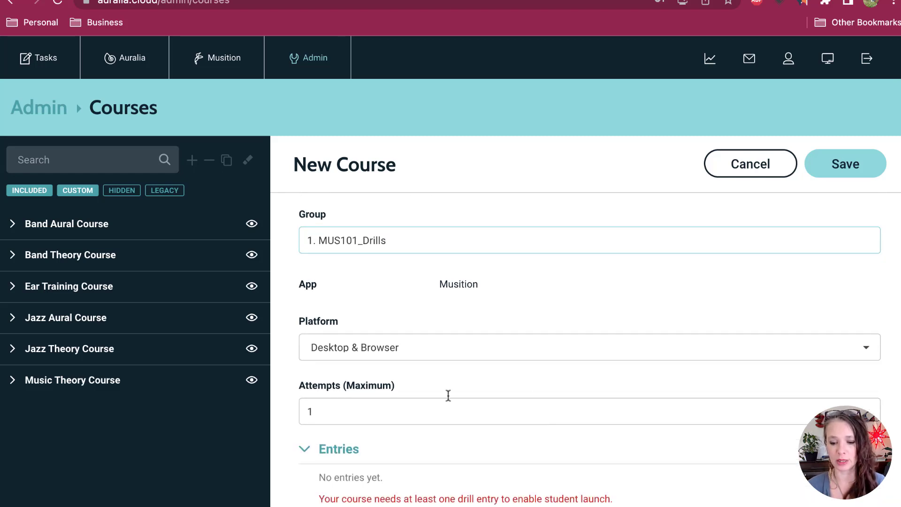
click(320, 416)
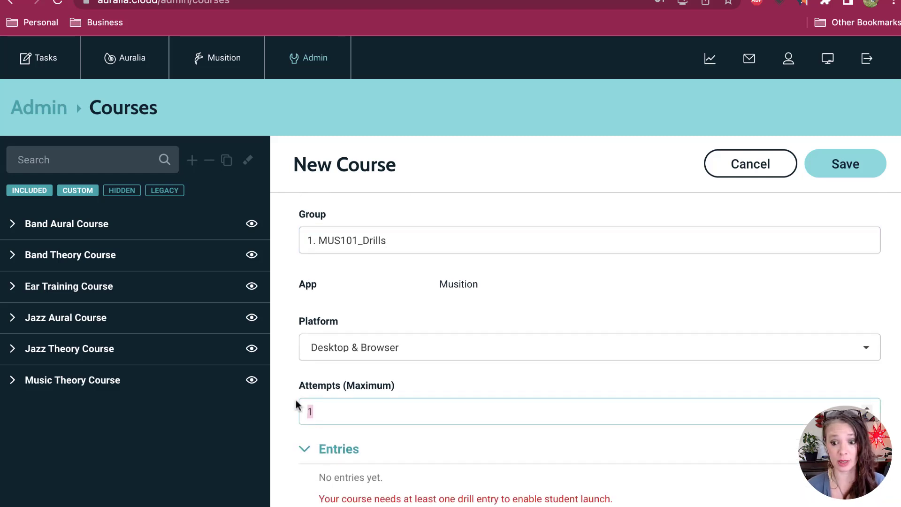
key(BackSpace)
text(99)
Step: Open the course's entries and add a Display Text entry titled "Instructions"
scroll(676, 436, down, 2)
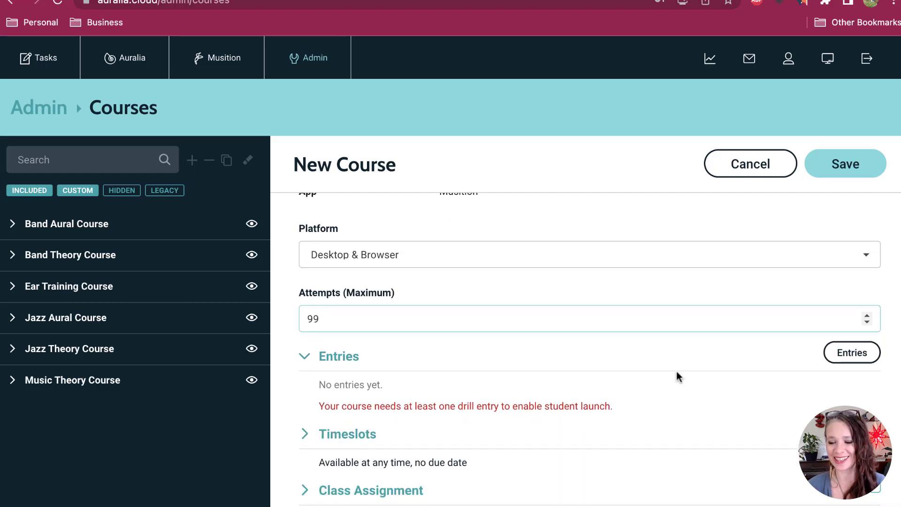
click(845, 360)
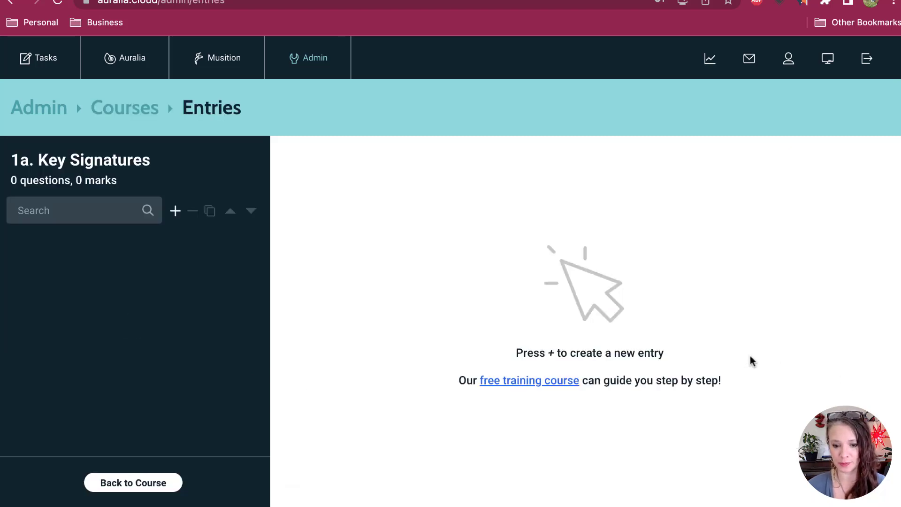
click(175, 213)
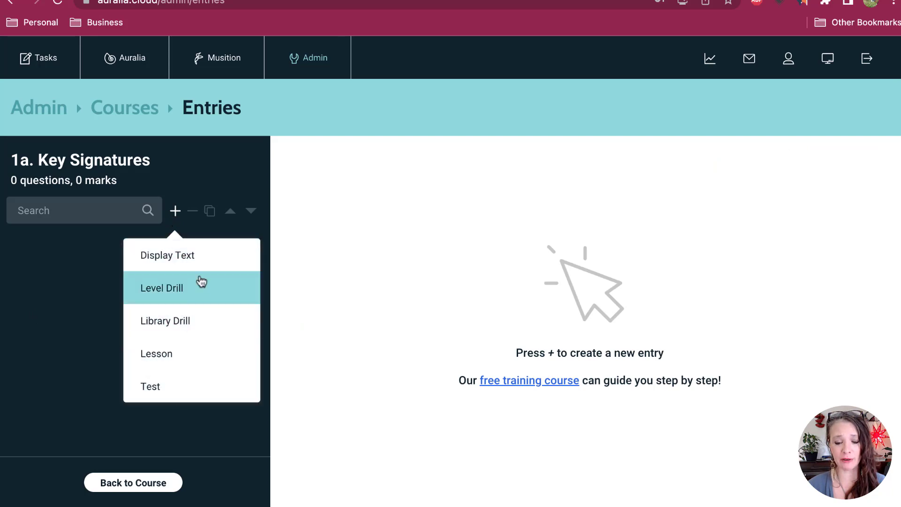
click(205, 254)
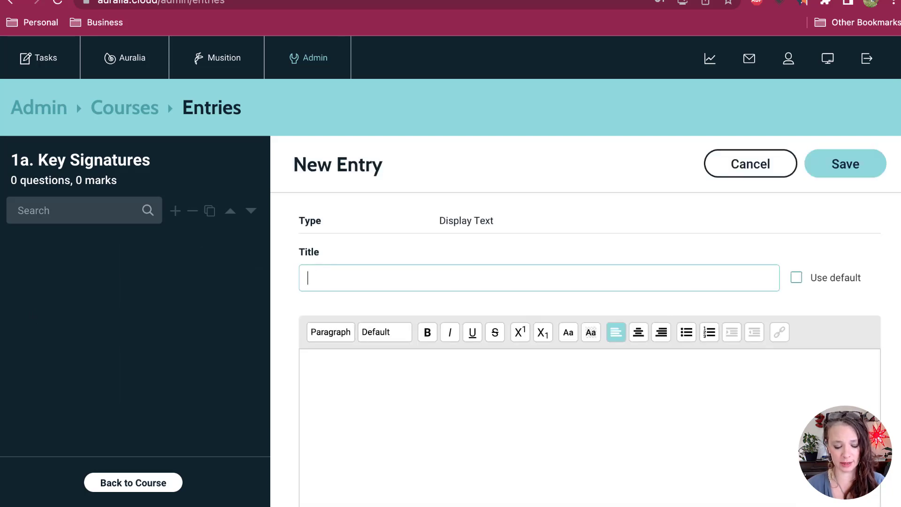
text(Instructions)
Step: Write "Aim for 90%." as the Instructions entry's display text and save the entry
key(Tab)
key(Tab)
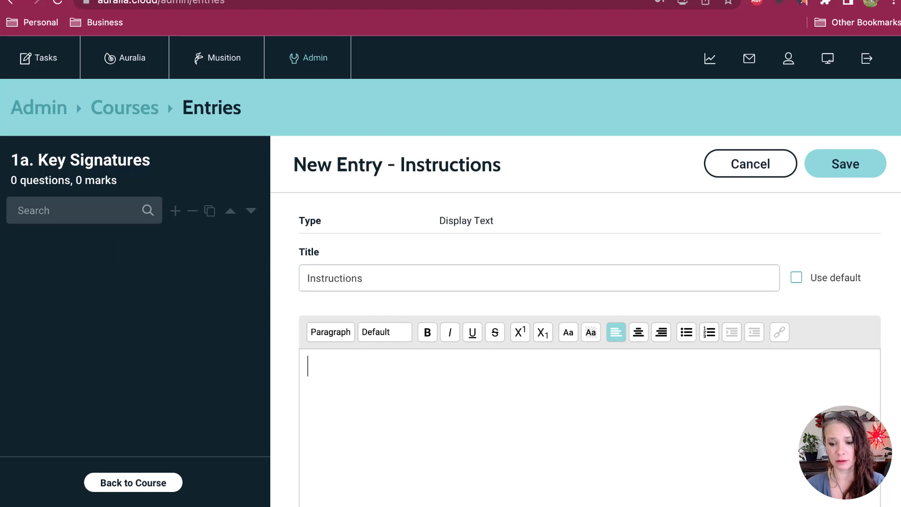
text(Aim for 90)
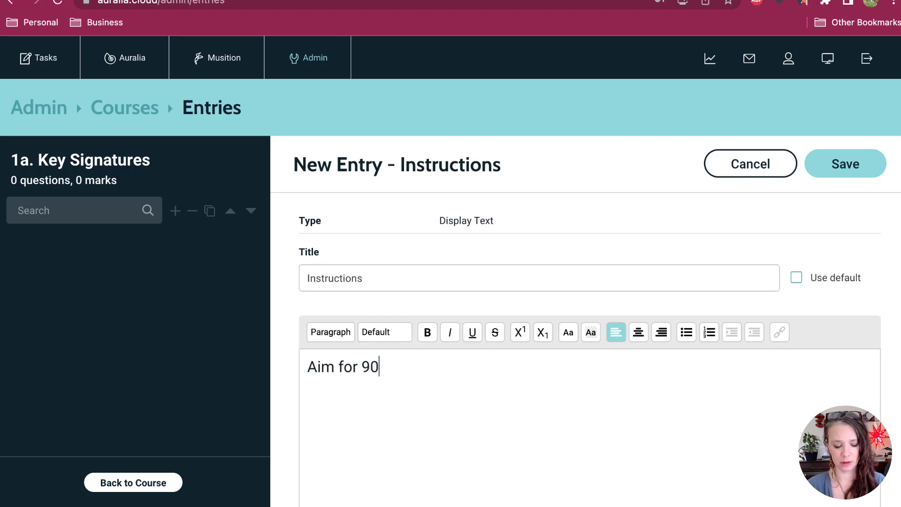
text(%.)
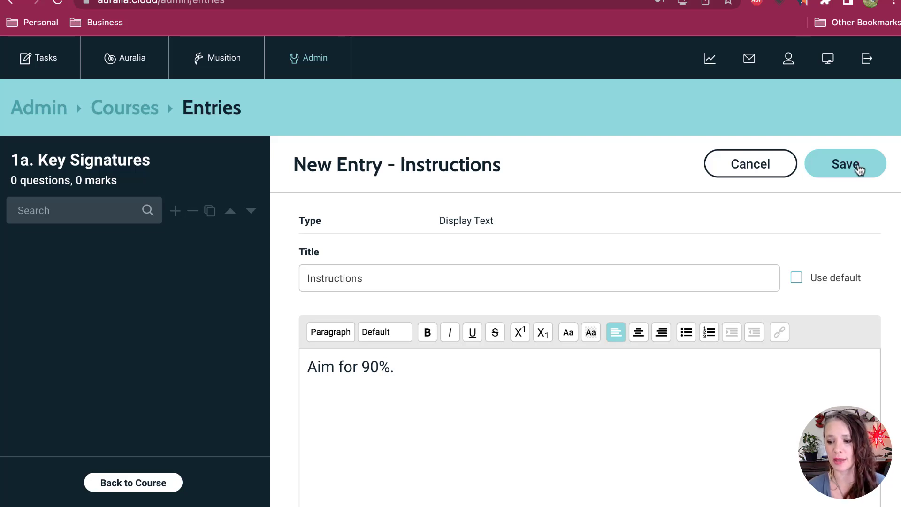
click(858, 167)
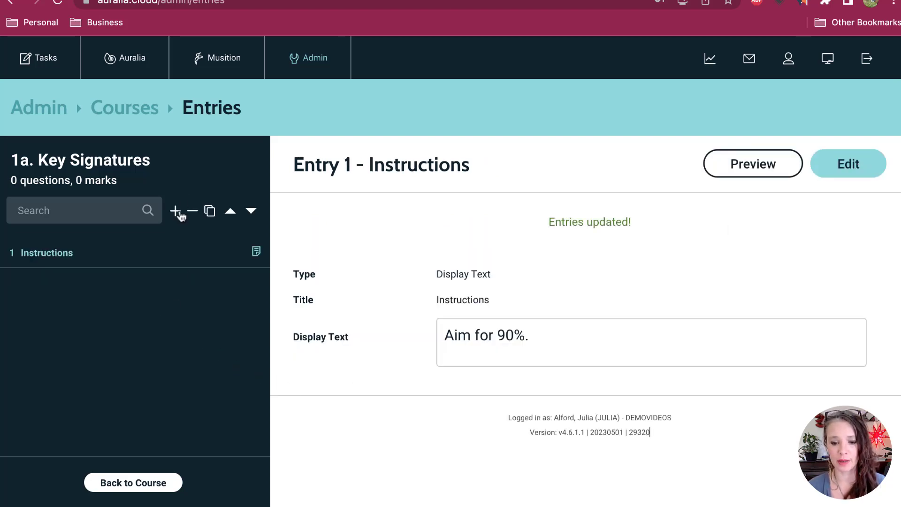
Step: Add a Lesson entry to the course and search the lessons for "key signatures"
click(176, 214)
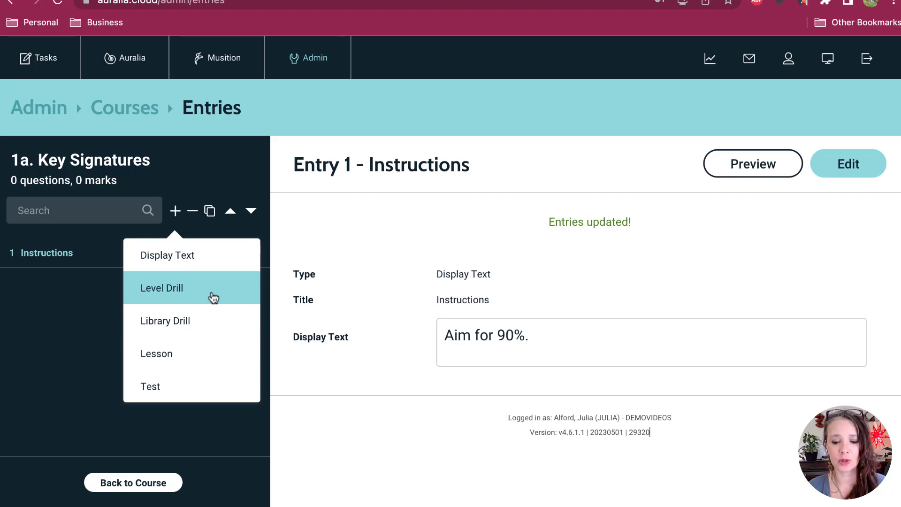
click(201, 359)
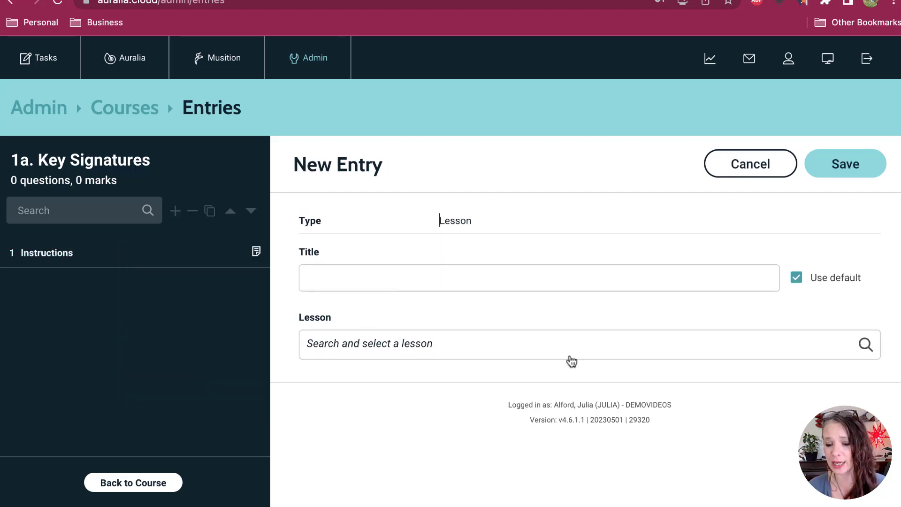
click(571, 359)
text(k)
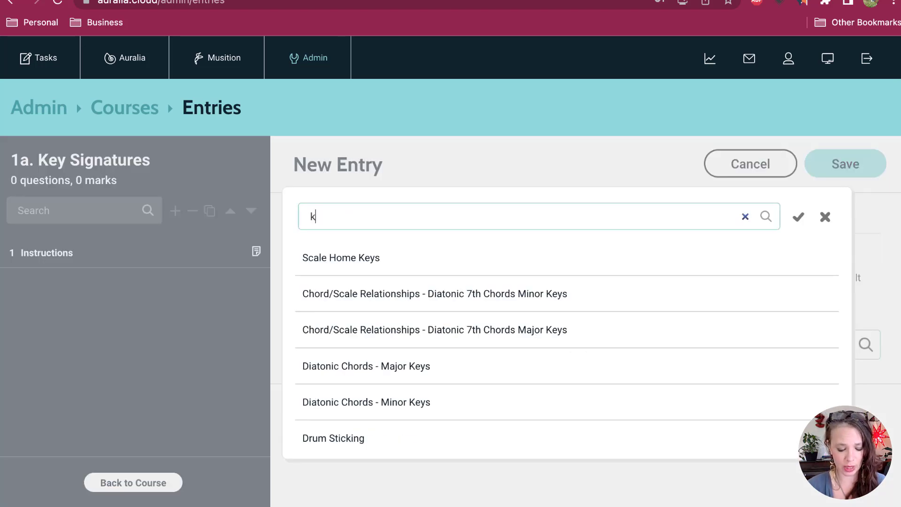
text(ey signatur)
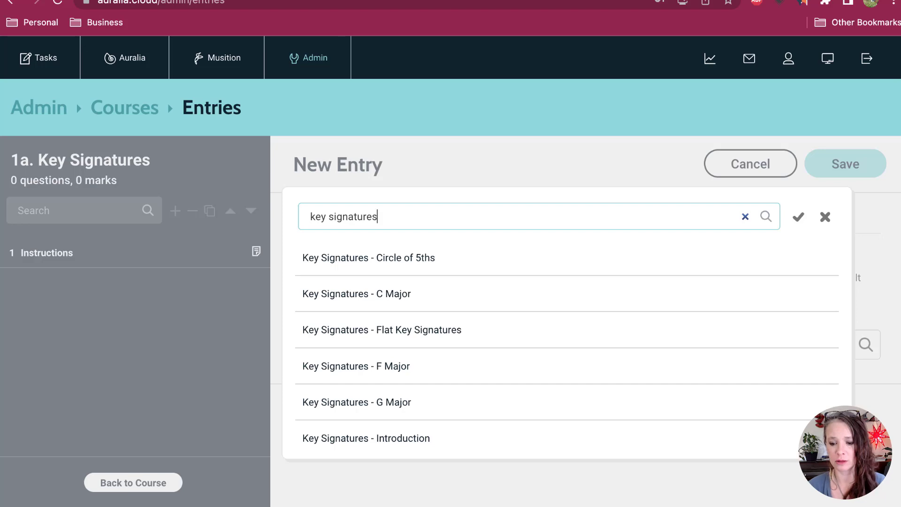
text(es)
Step: Choose the "Key Signatures - Introduction" lesson for the new entry and save it with its default title
scroll(579, 376, down, 2)
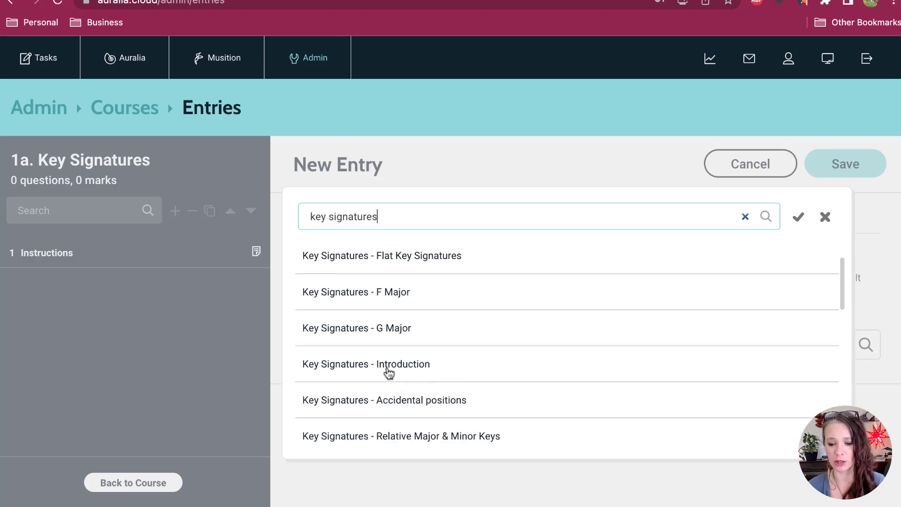
click(389, 372)
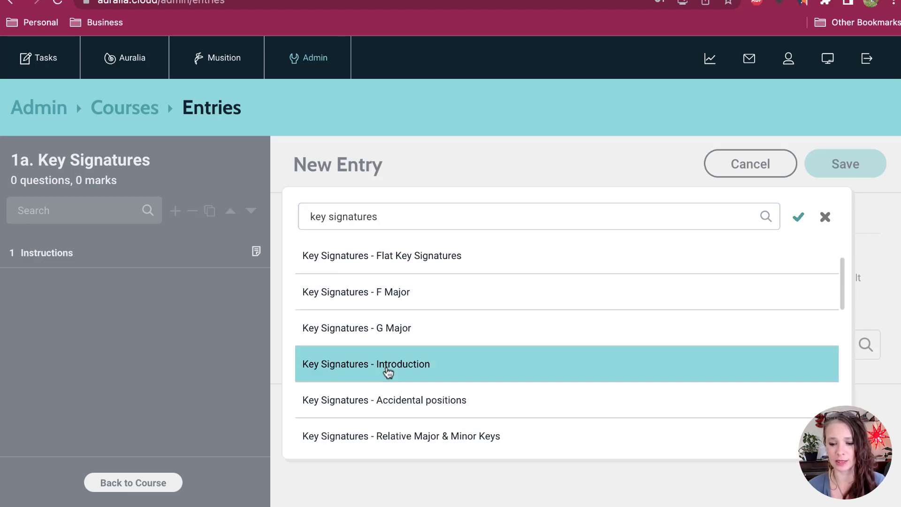
click(800, 221)
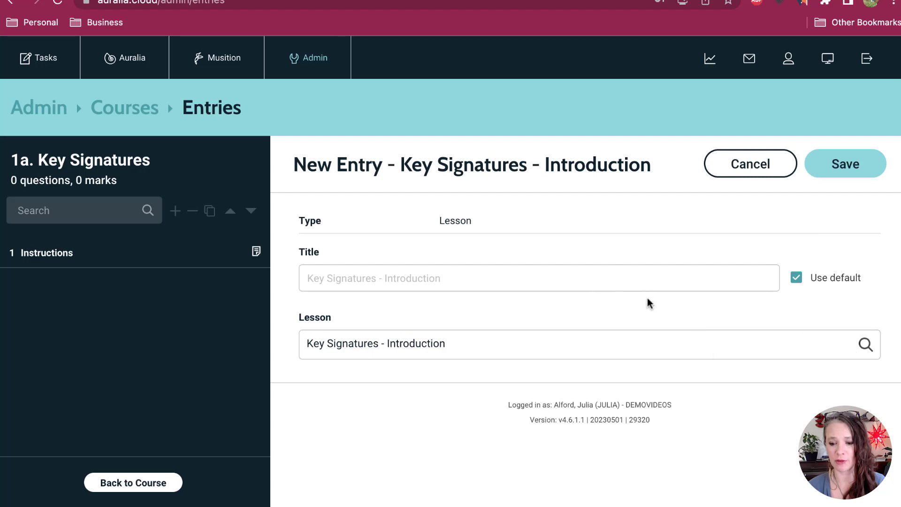
click(822, 172)
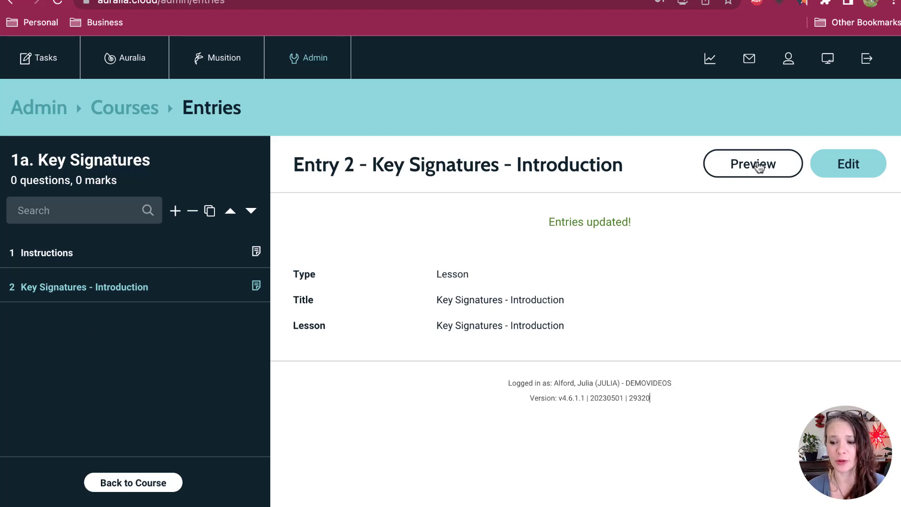
Step: Add a Level Drill entry to the course and set its syllabus to Theory & Aural I
click(175, 211)
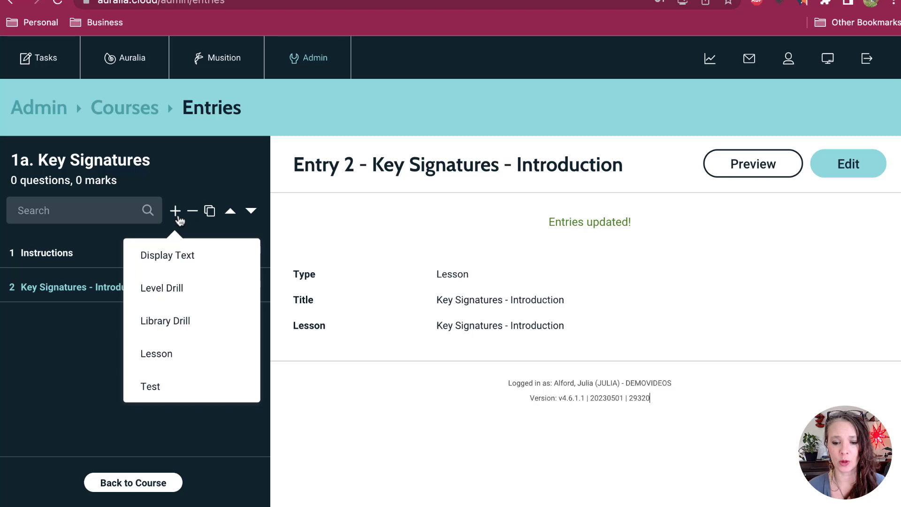
click(184, 291)
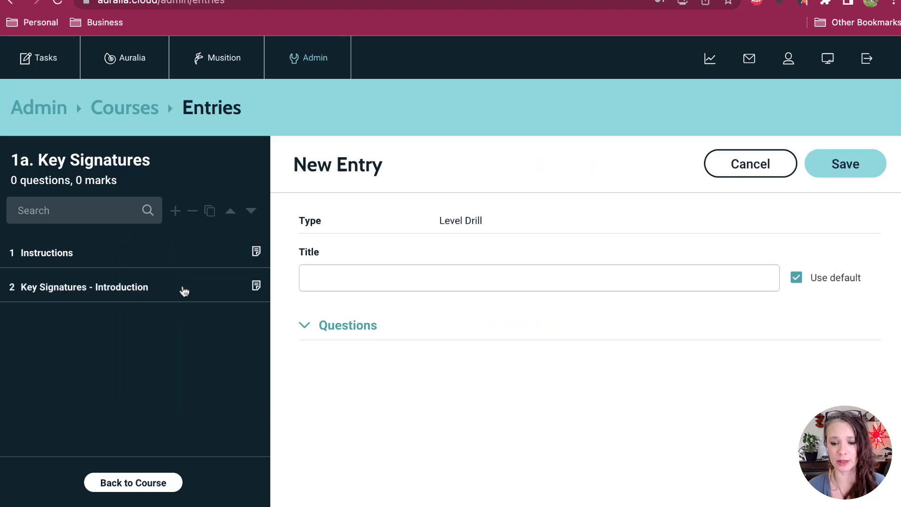
scroll(414, 281, down, 2)
scroll(422, 319, down, 2)
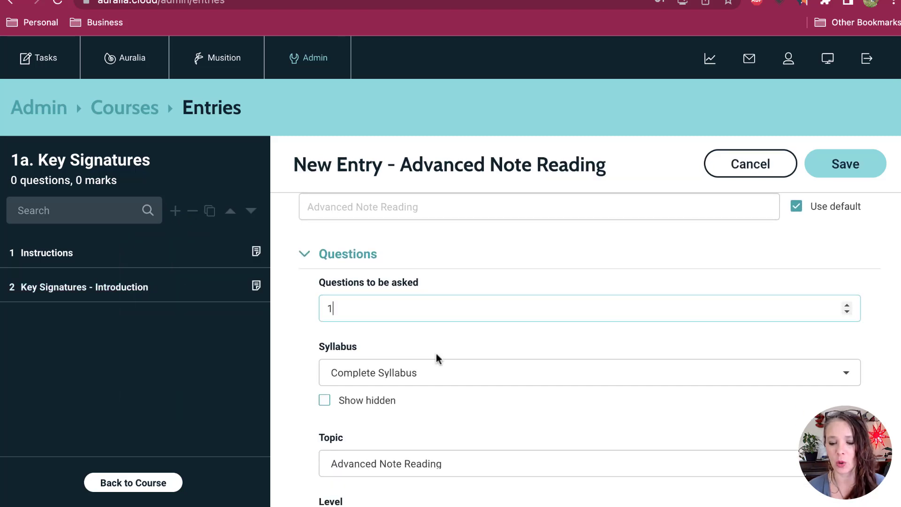
scroll(443, 350, down, 2)
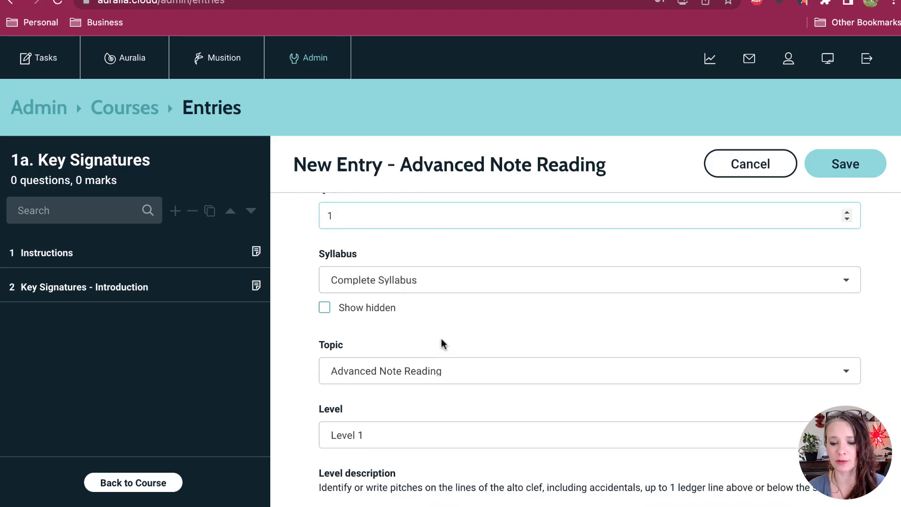
click(430, 282)
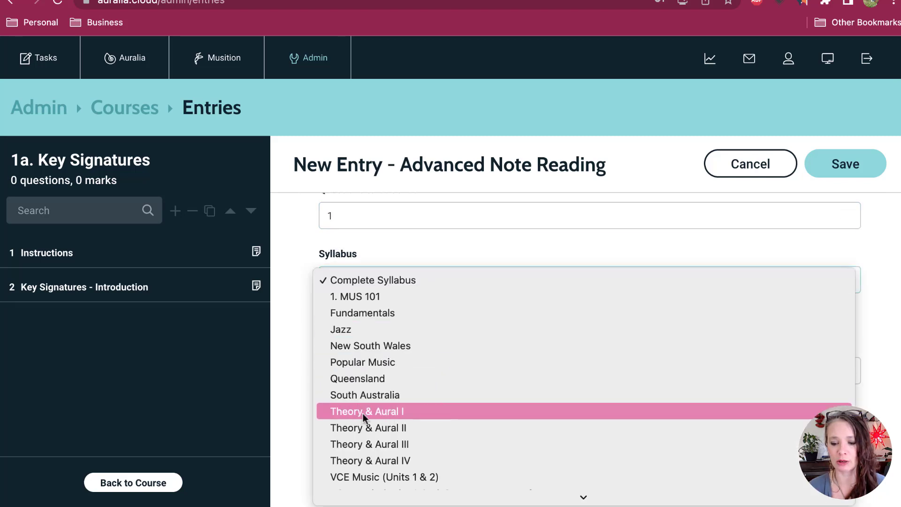
click(390, 414)
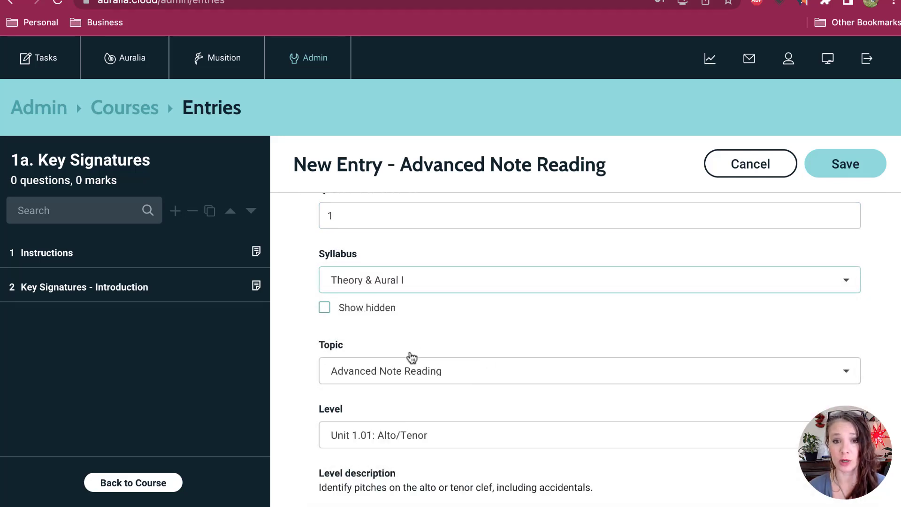
Step: Set the drill's topic to Key Signatures and its level to "Unit 2.01: Major - Treble/Bass"
scroll(486, 347, down, 2)
click(405, 283)
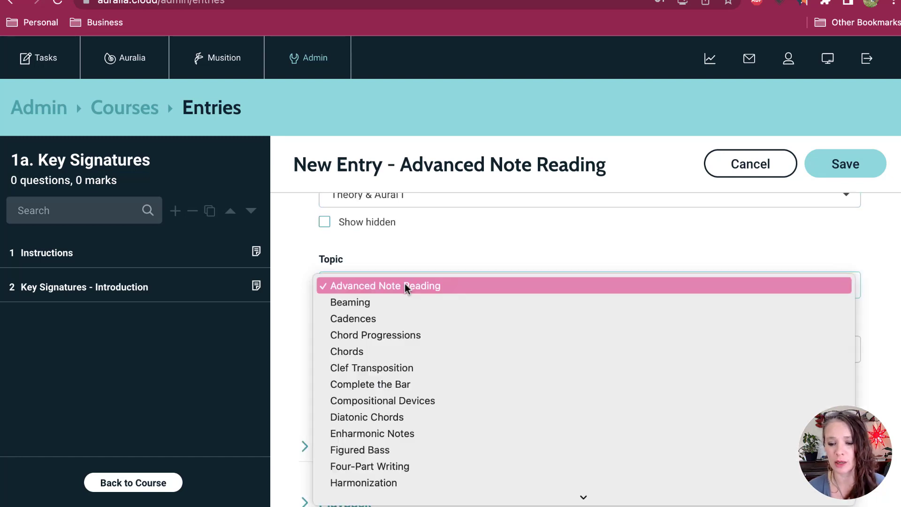
scroll(485, 376, down, 4)
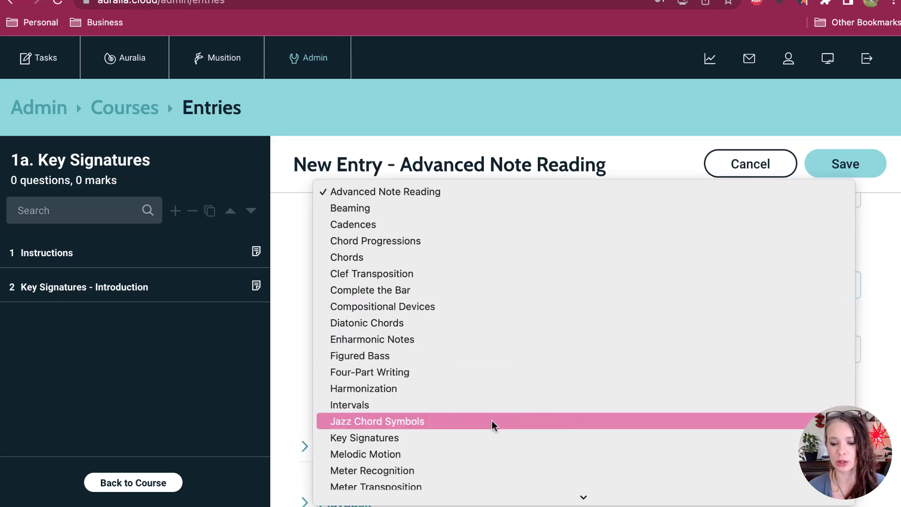
click(495, 436)
scroll(499, 431, down, 1)
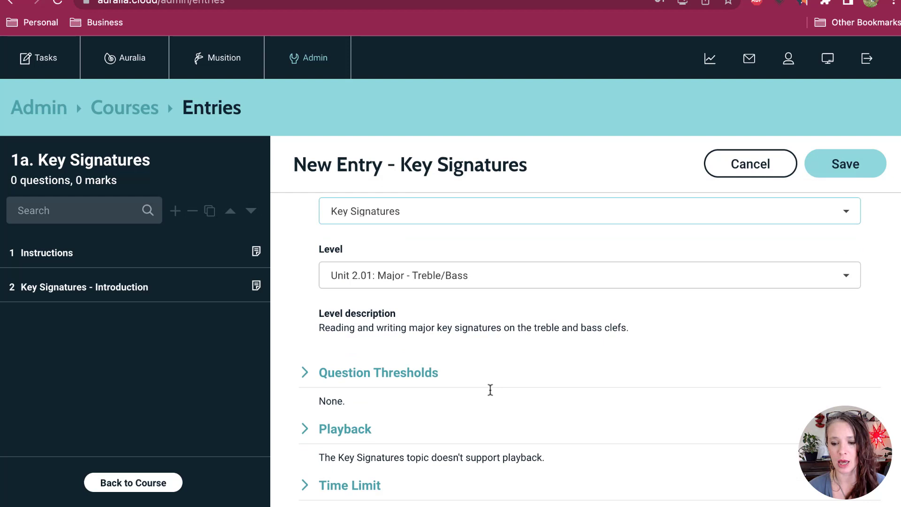
click(461, 286)
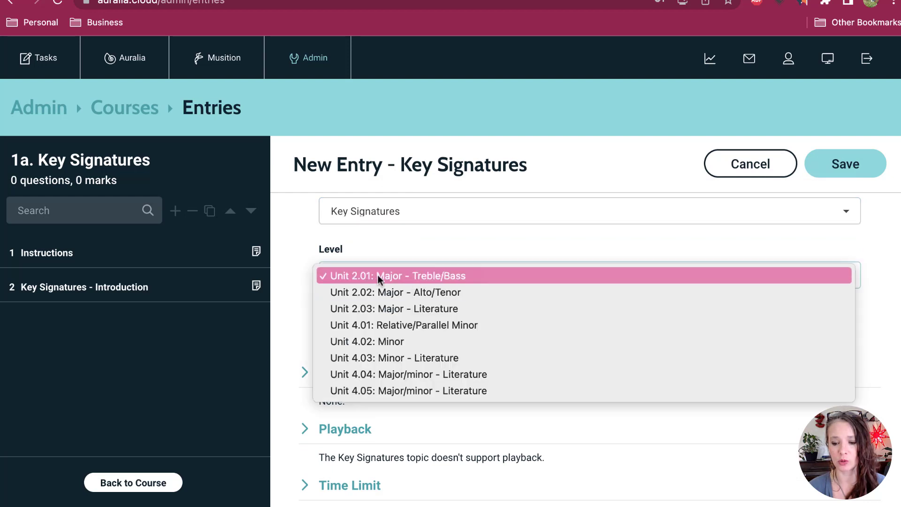
click(499, 269)
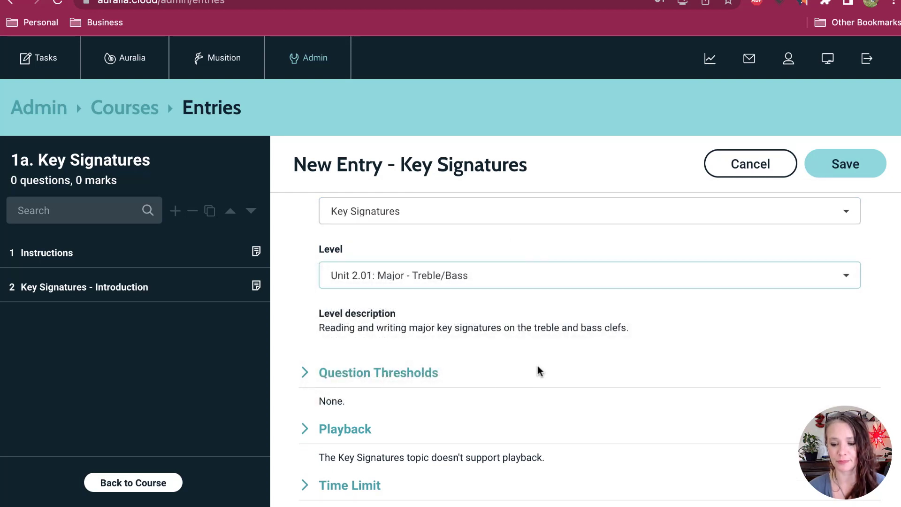
Step: Set the number of questions to be asked in the key signature drill to 10
scroll(538, 371, down, 1)
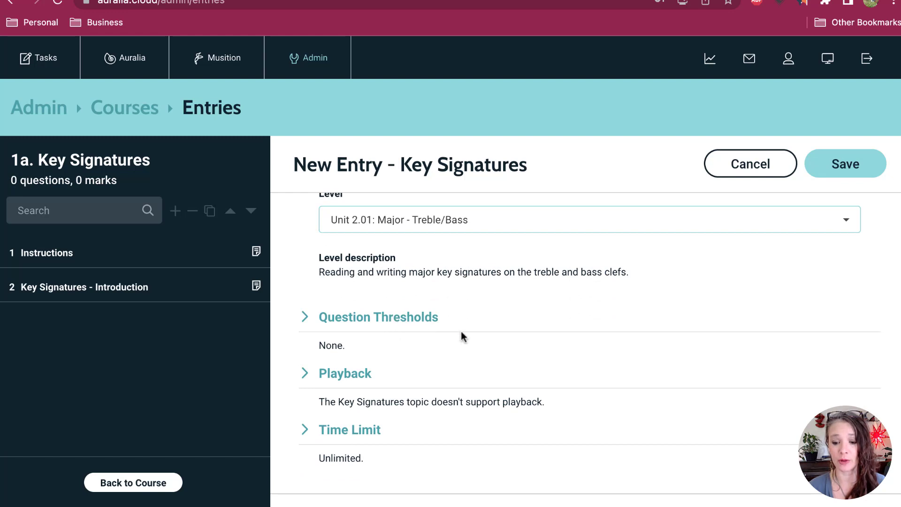
scroll(547, 321, up, 1)
scroll(546, 321, up, 4)
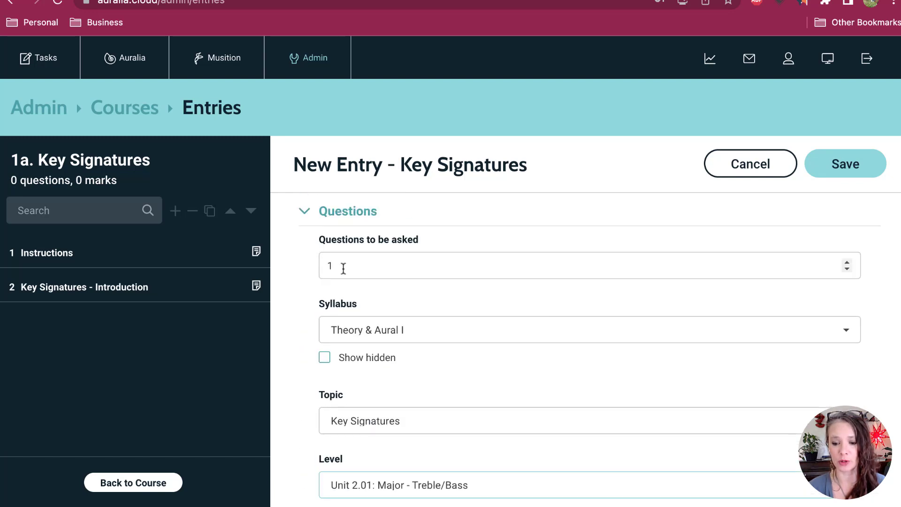
text(0)
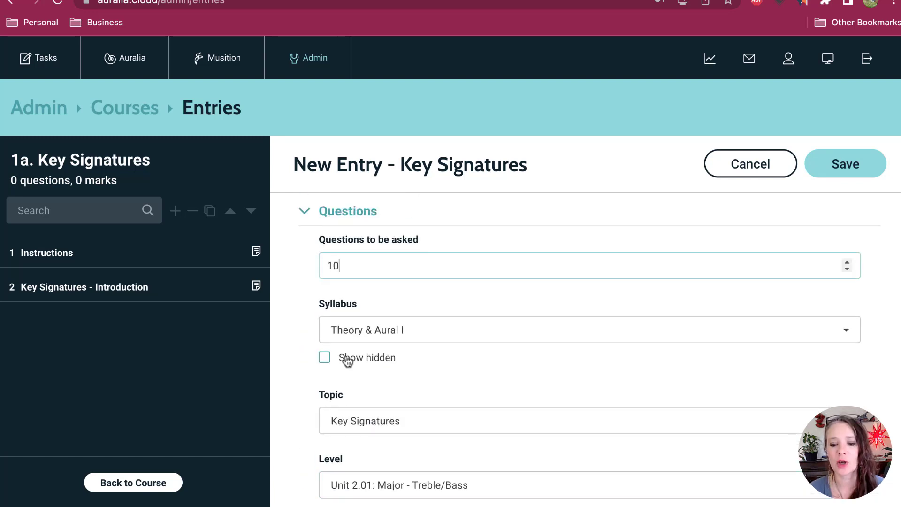
Step: Set the drill's question threshold type to Percentage
scroll(420, 340, down, 1)
scroll(419, 340, down, 3)
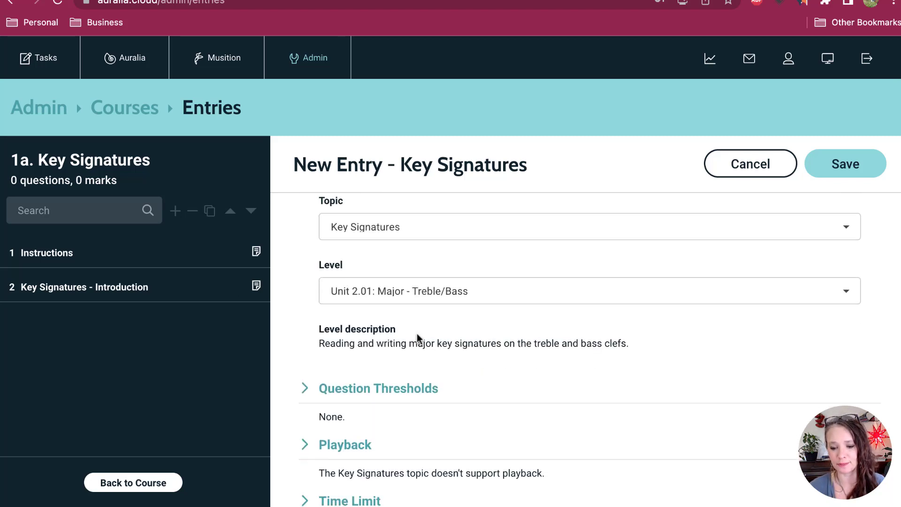
click(418, 334)
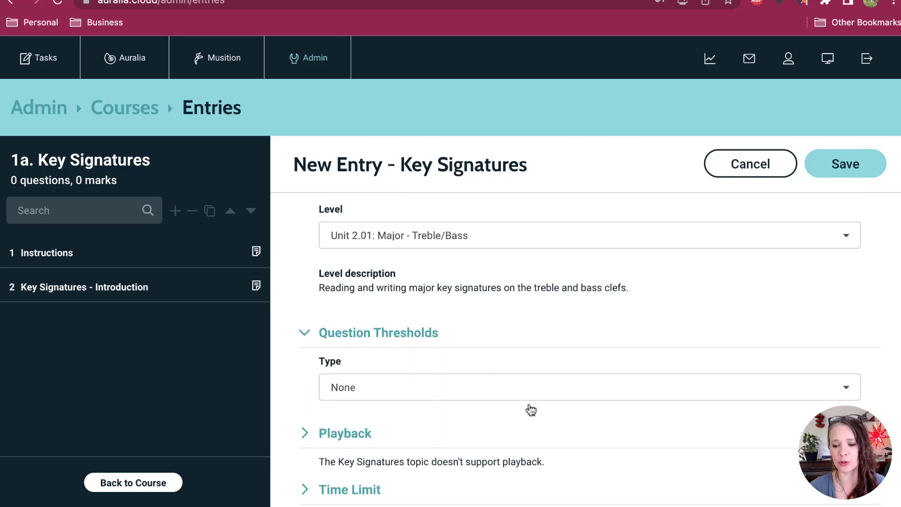
click(542, 390)
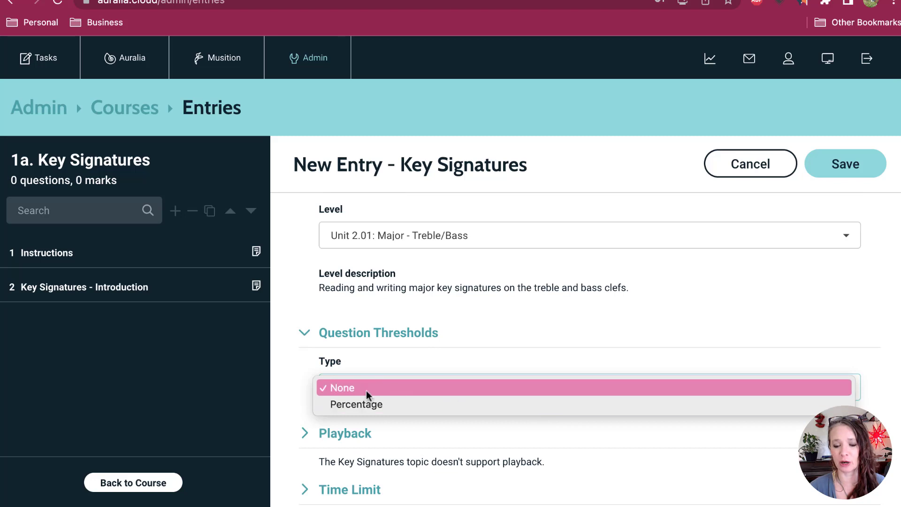
click(347, 404)
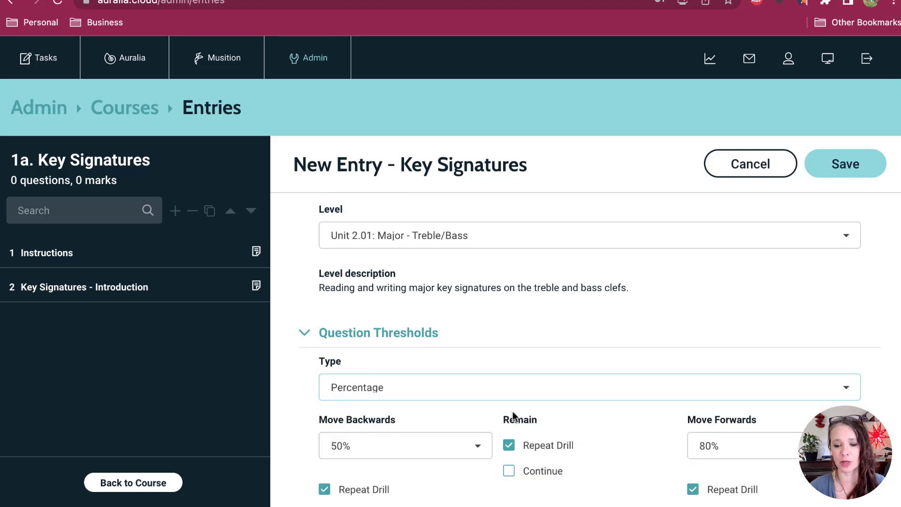
click(407, 399)
click(359, 357)
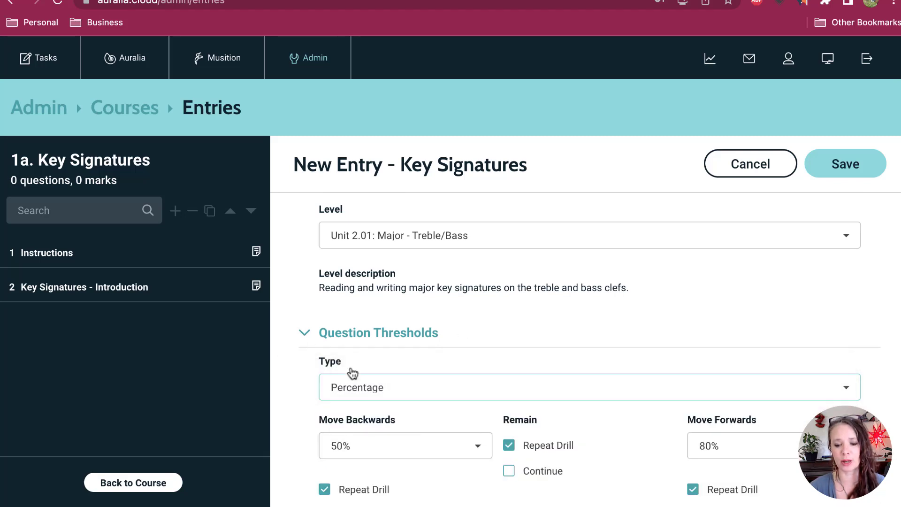
click(354, 381)
click(365, 392)
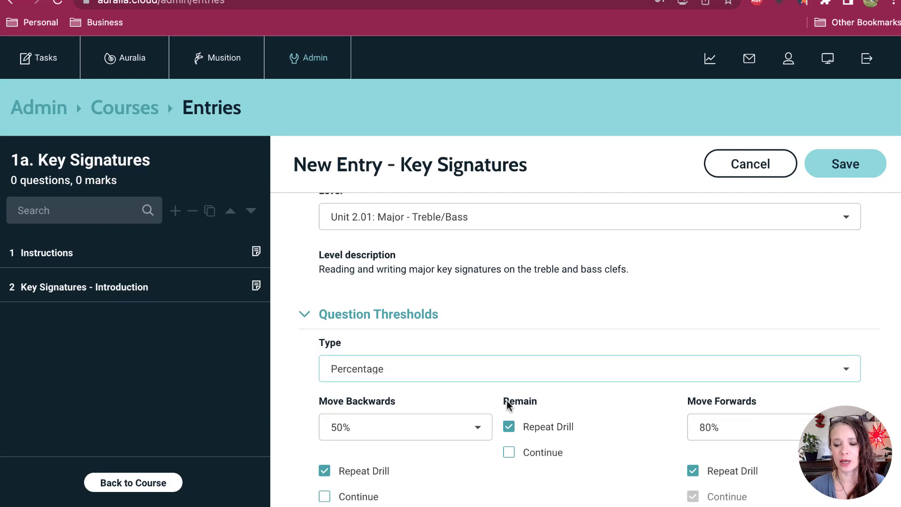
Step: Keep the Move Backwards threshold at 50% and enable Continue for the Remain range
scroll(540, 404, down, 2)
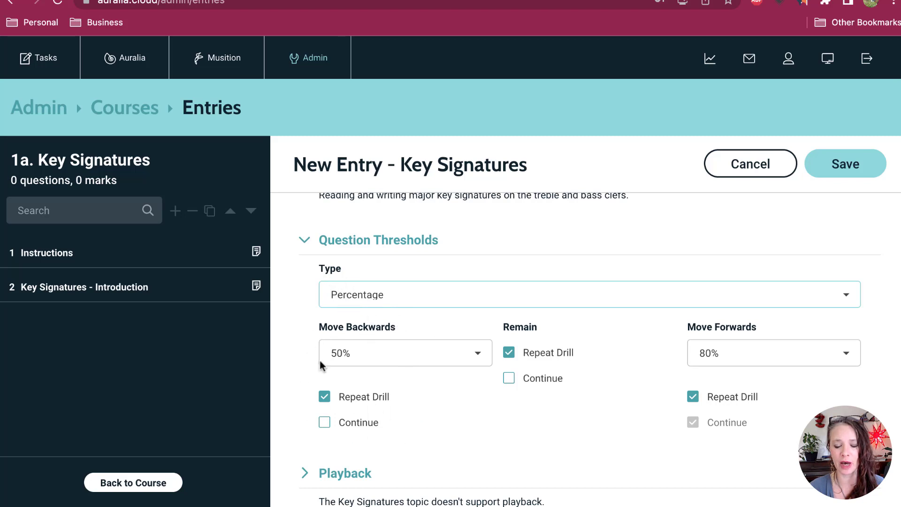
click(368, 363)
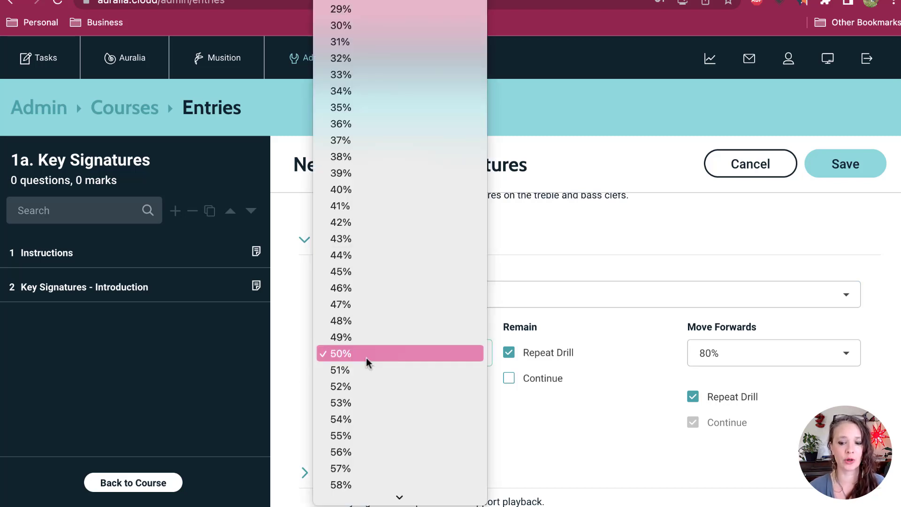
click(366, 357)
click(537, 382)
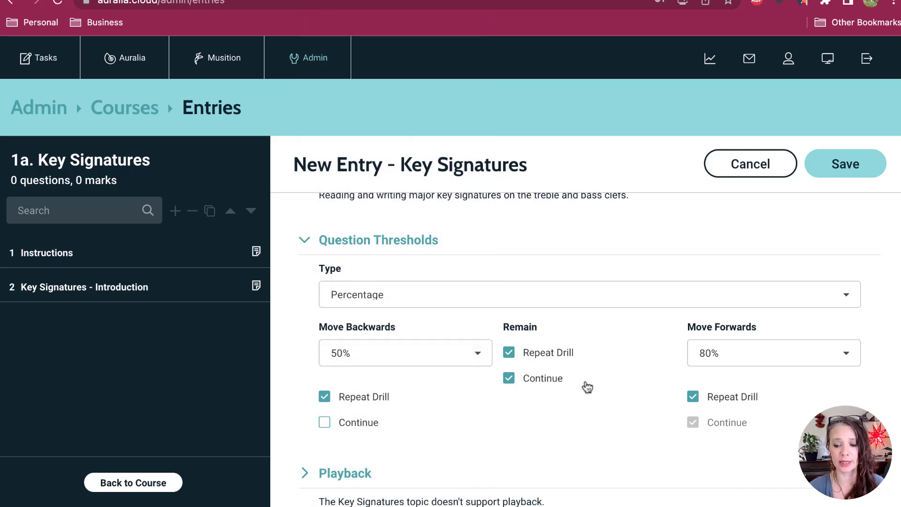
Step: Disable Repeat Drill for the Move Forwards range and set its threshold to 90%
click(693, 397)
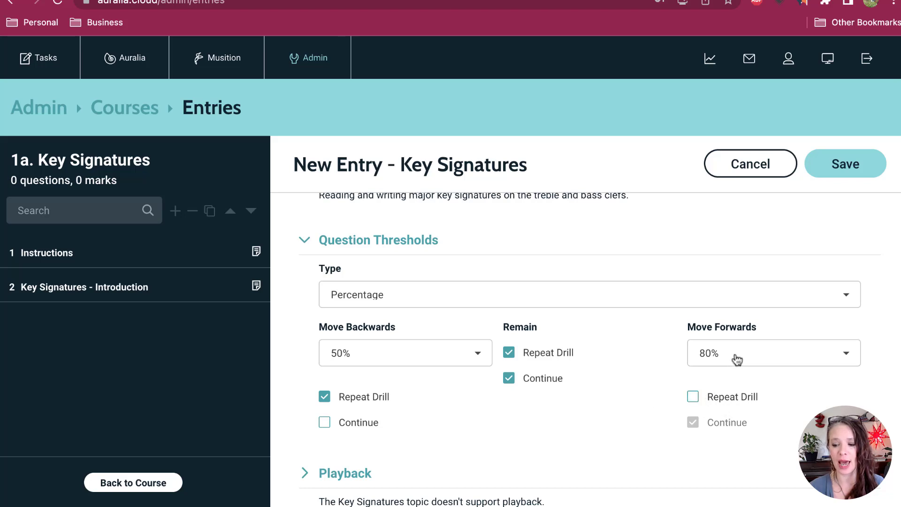
click(735, 356)
scroll(736, 353, down, 3)
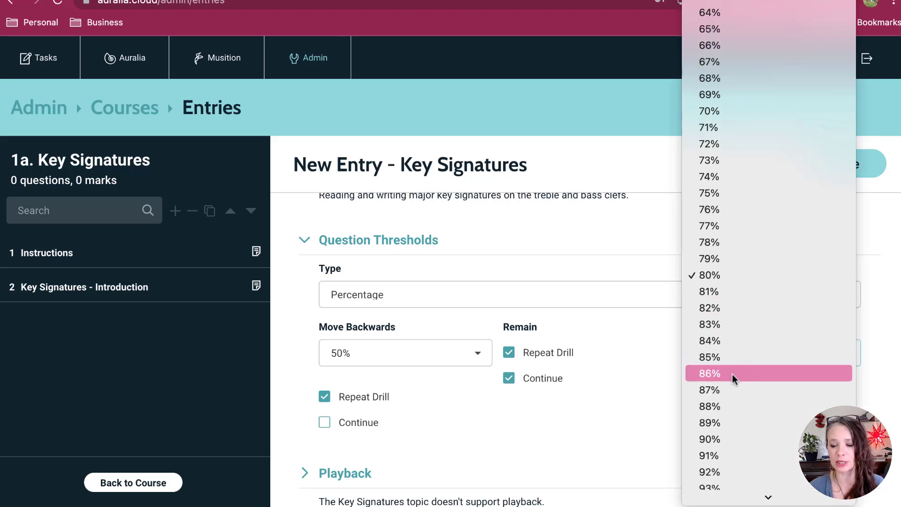
click(742, 443)
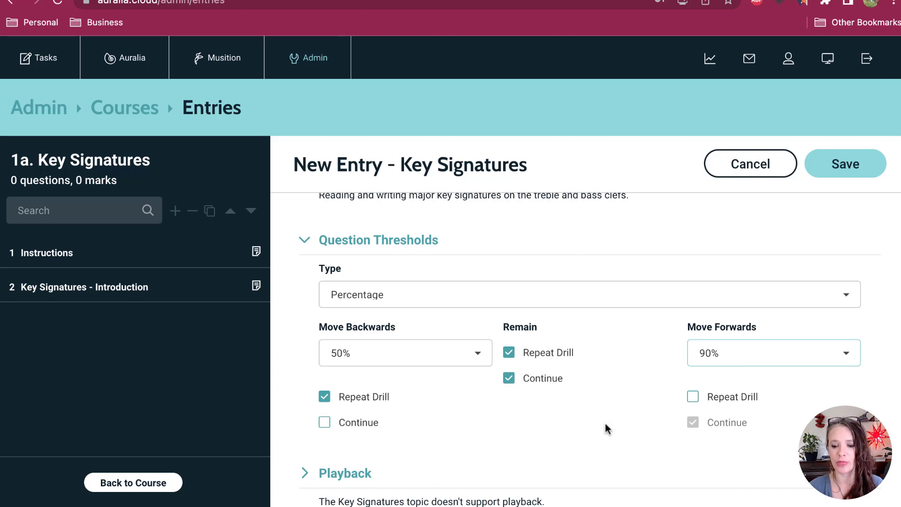
Step: Restrict the key signature drill's time limit to 10 minutes
scroll(578, 422, down, 3)
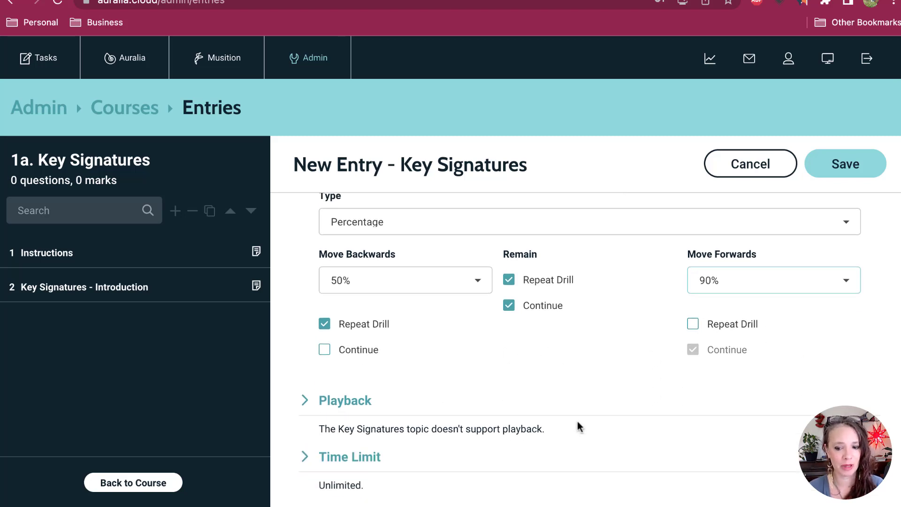
scroll(578, 421, down, 3)
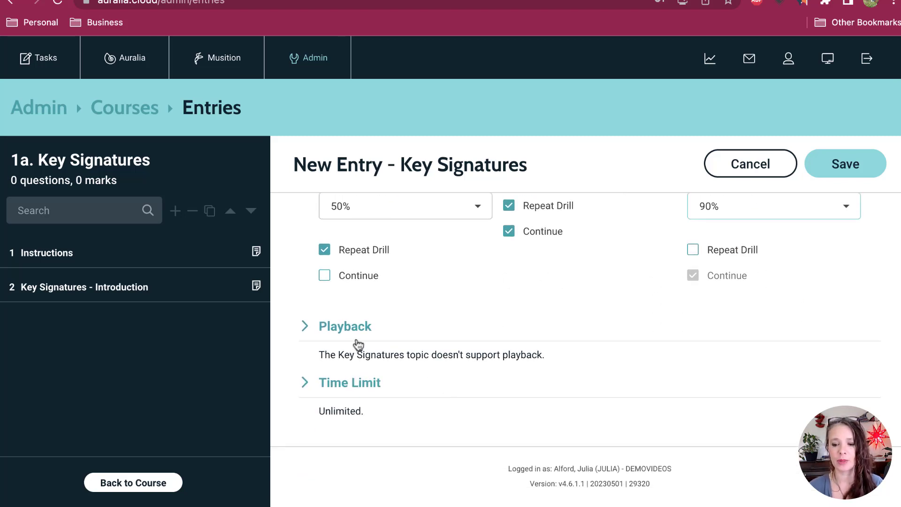
click(358, 345)
click(378, 393)
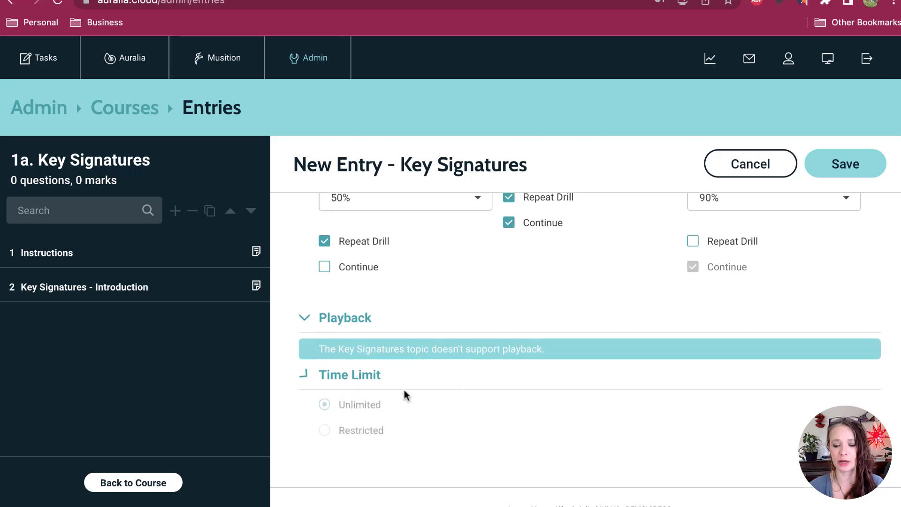
click(350, 388)
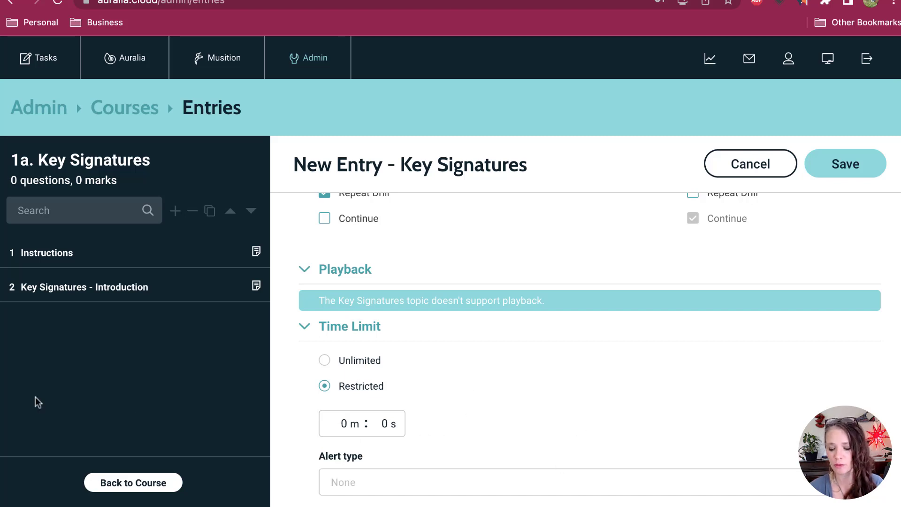
text(1)
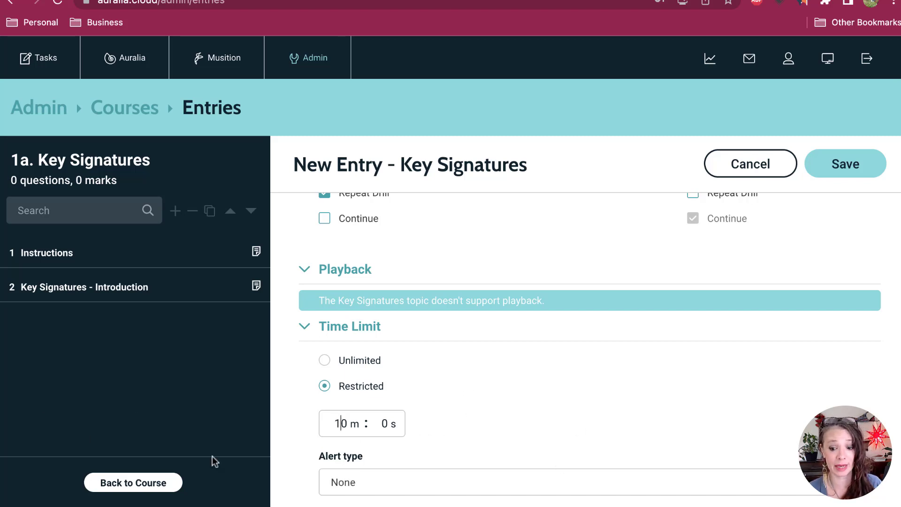
Step: Set the time limit's alert type to Highlight timer with a warning time of 1 minute
click(410, 473)
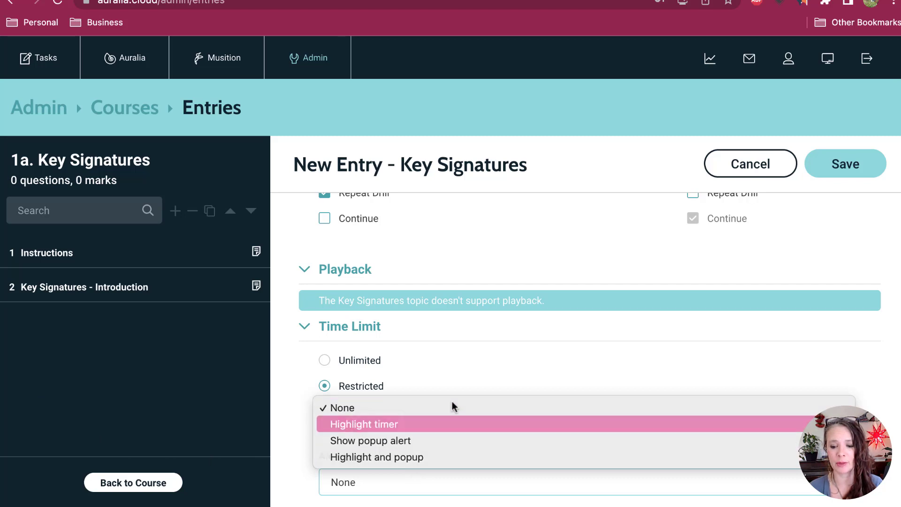
click(453, 424)
scroll(478, 391, down, 3)
double_click(344, 405)
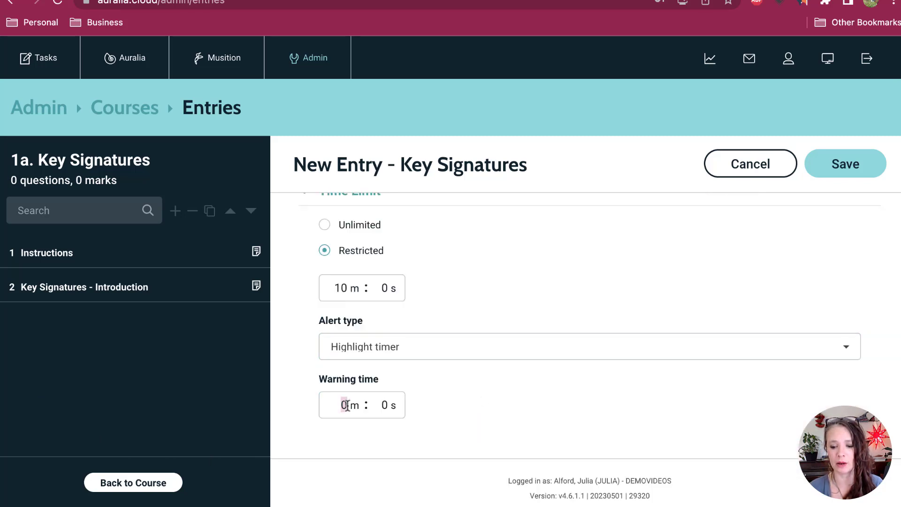
text(1)
Step: Replace the drill's default title with "Key Signatures: 10 Minutes" and save the entry
scroll(519, 301, up, 10)
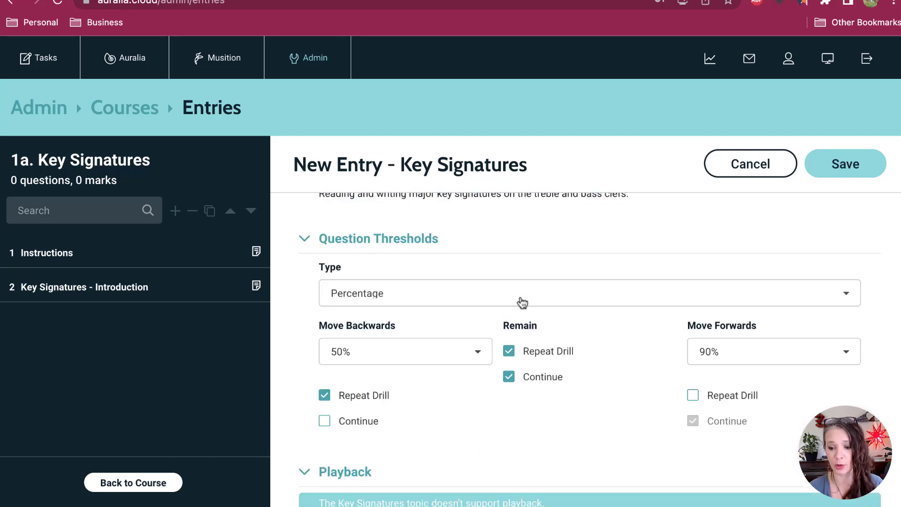
scroll(521, 301, up, 10)
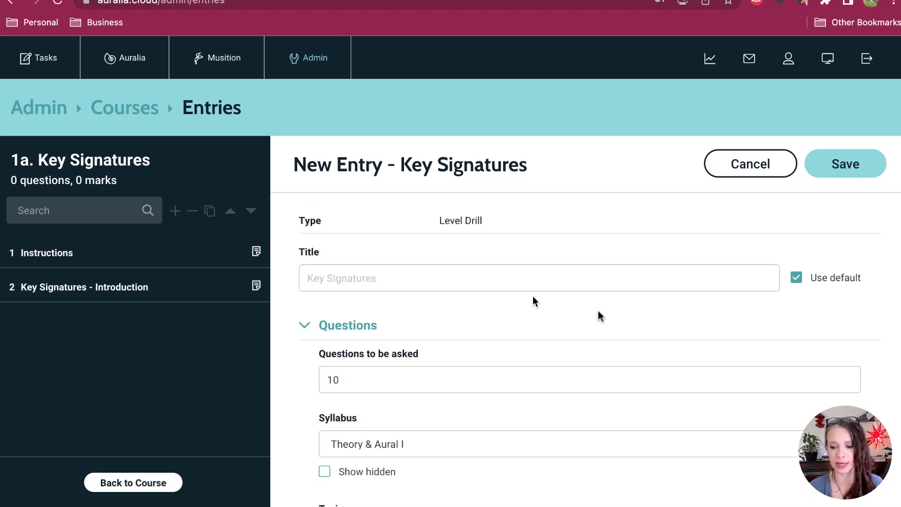
click(793, 282)
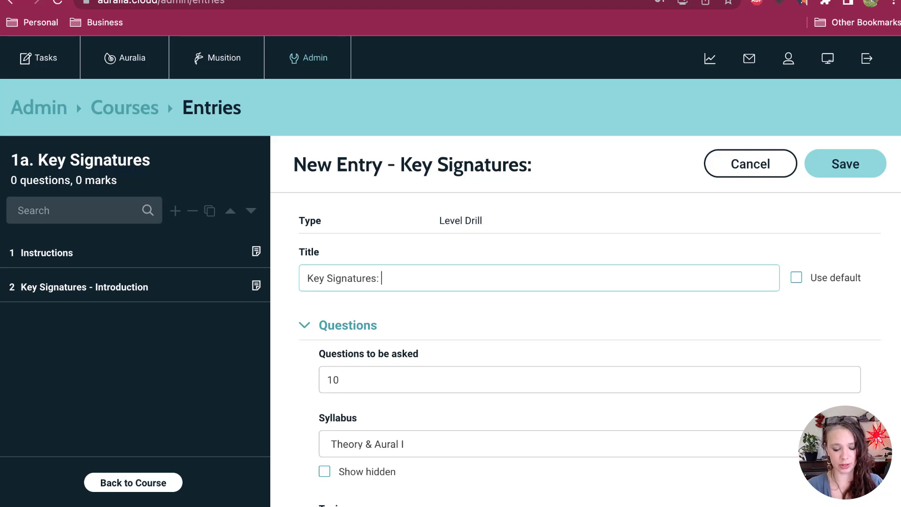
text(10 Minutes)
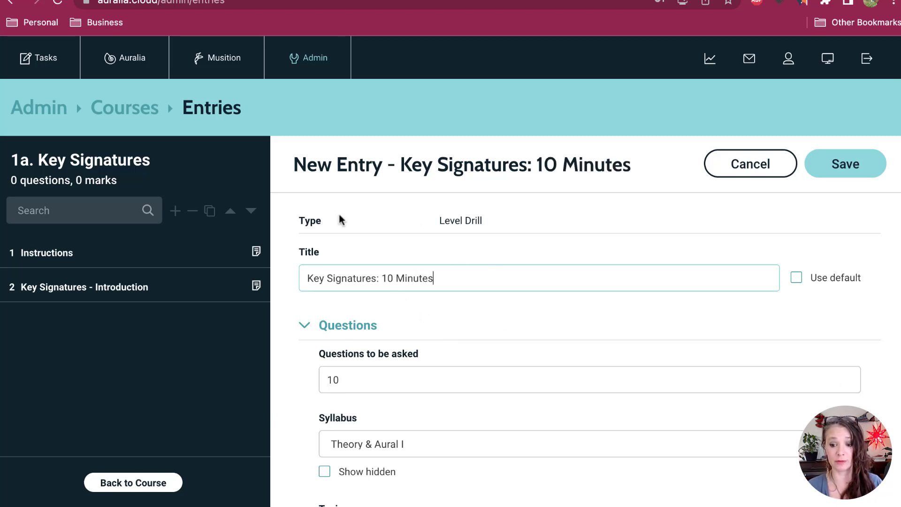
click(844, 164)
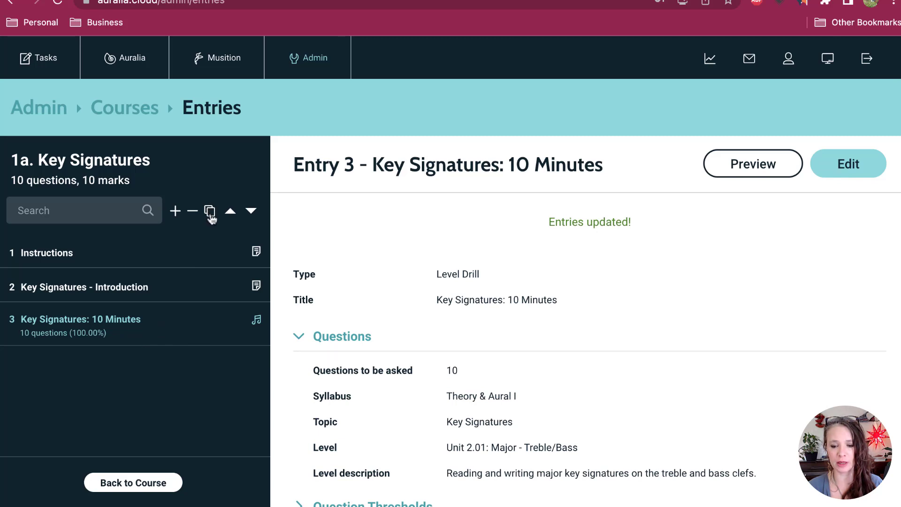
Step: Duplicate the 10-minute drill entry and retitle the copy "Key Signatures: 5 Minutes"
click(210, 212)
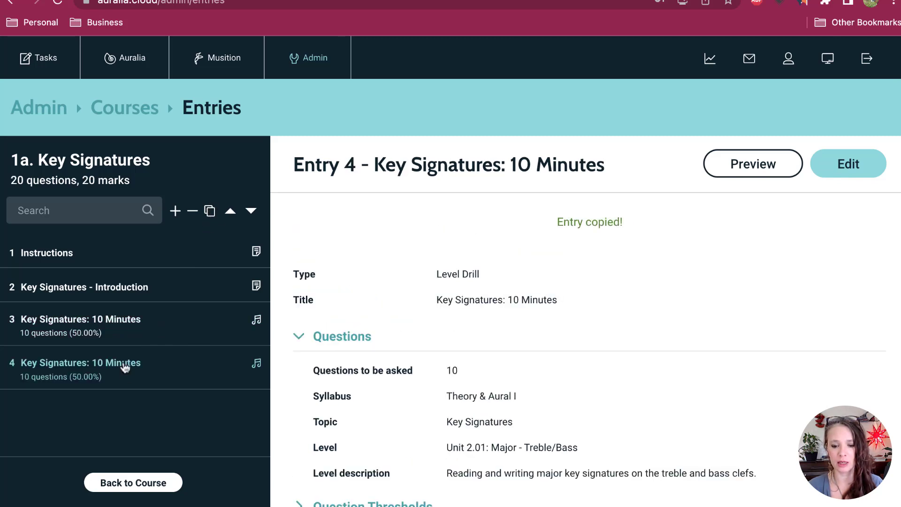
click(852, 172)
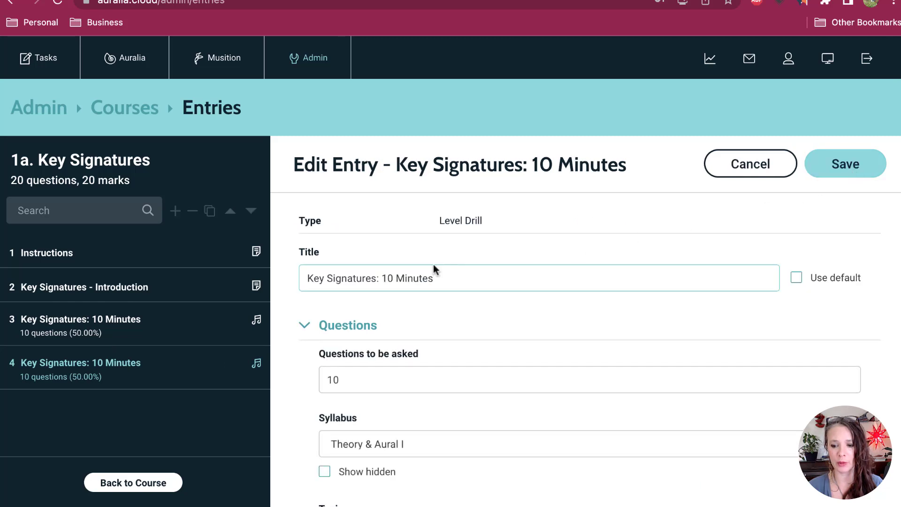
drag(383, 278, 391, 280)
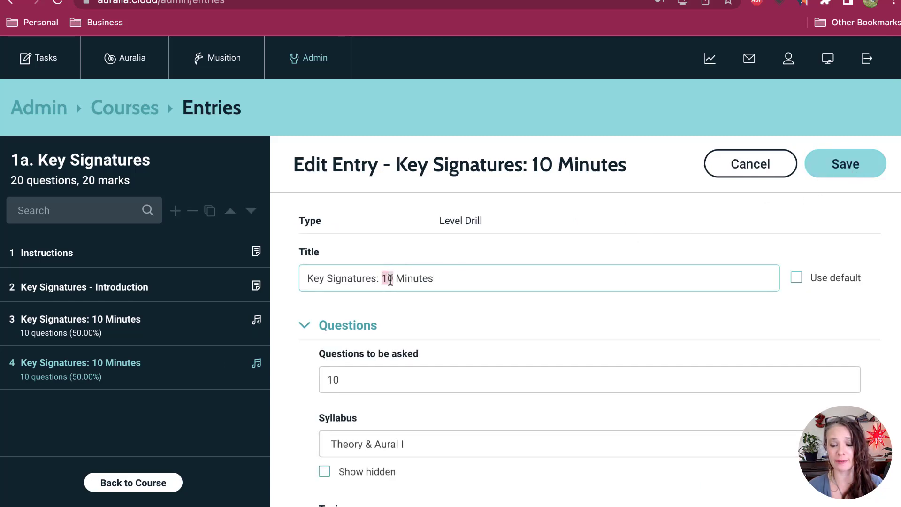
text(5)
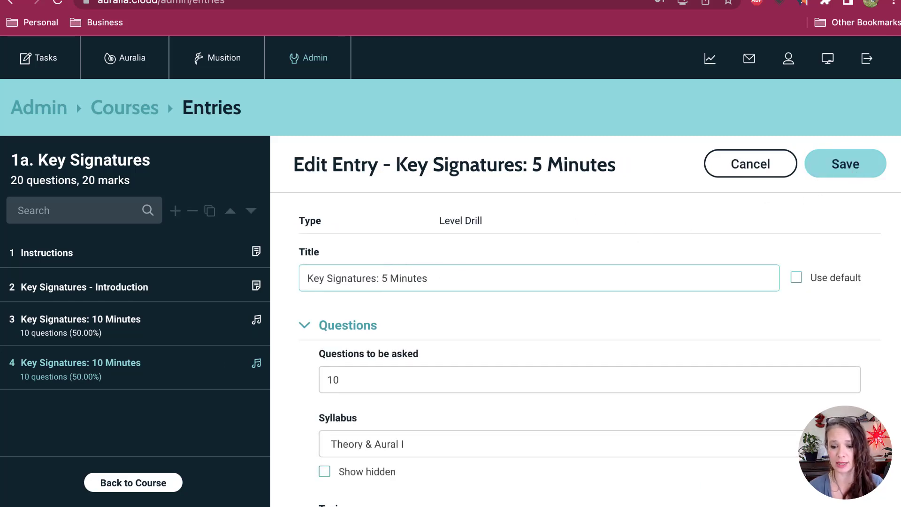
Step: Set the copied drill's time limit to 5 minutes
scroll(609, 346, down, 3)
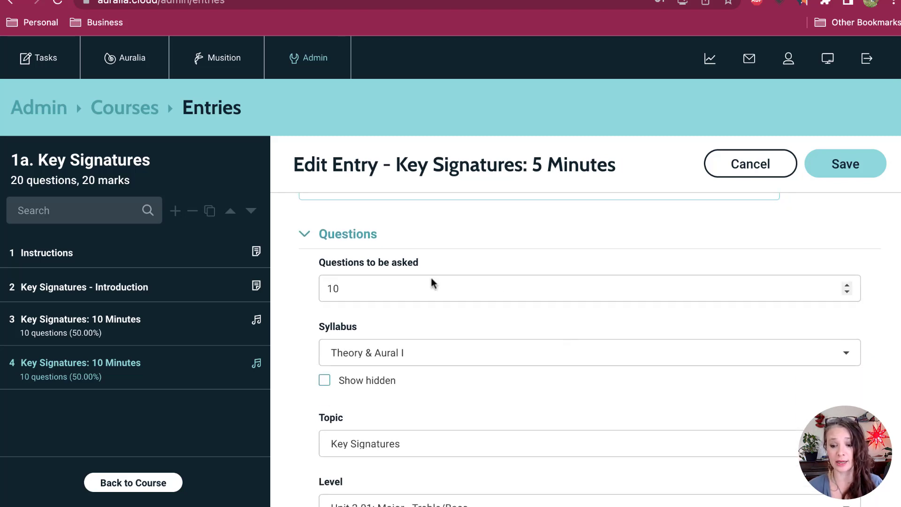
scroll(422, 347, down, 8)
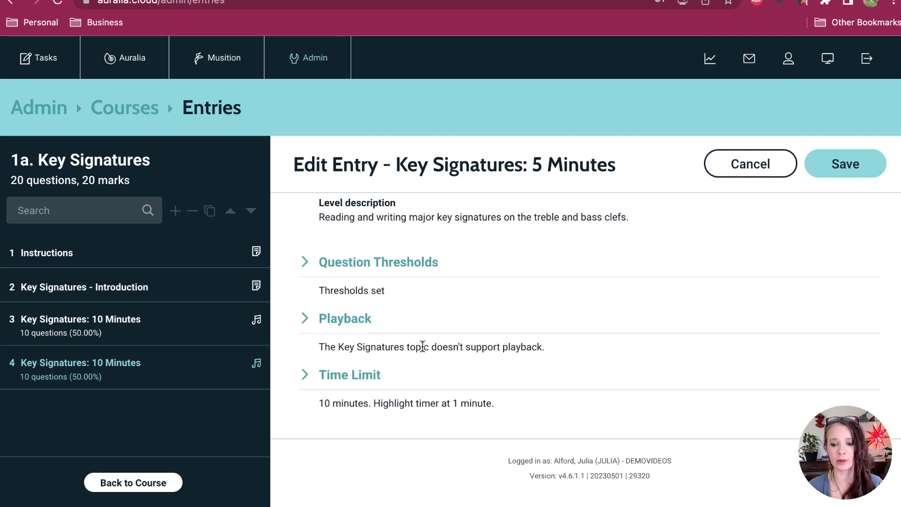
click(359, 384)
scroll(375, 436, down, 1)
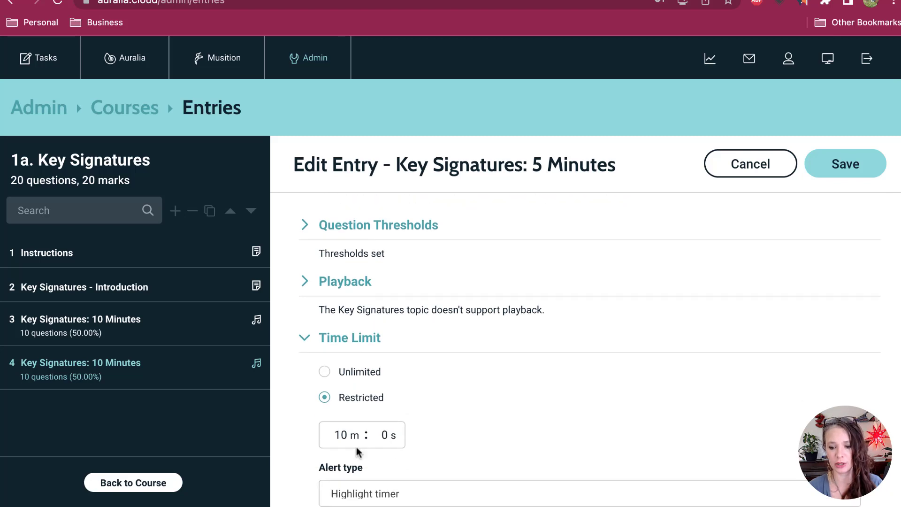
drag(347, 434, 331, 434)
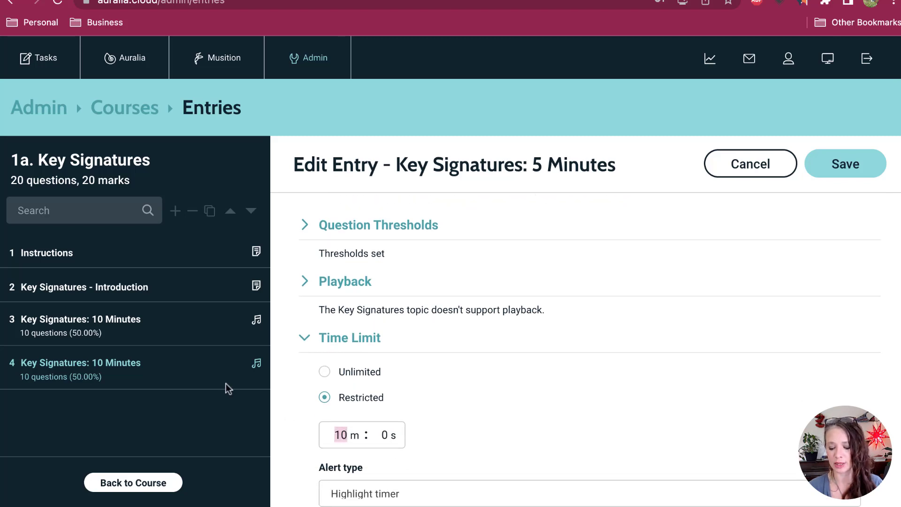
text(5)
Step: Set the copied drill's warning time to 0 minutes 30 seconds and save the entry
scroll(551, 355, down, 4)
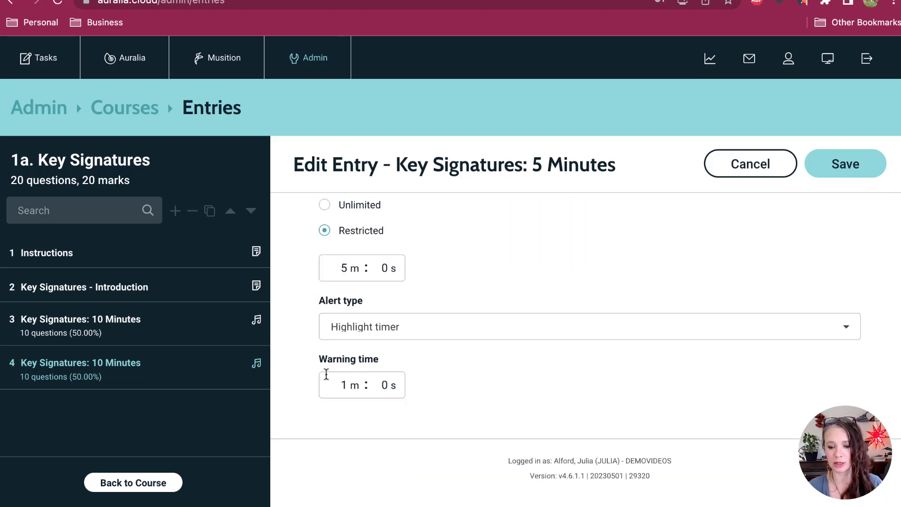
double_click(343, 386)
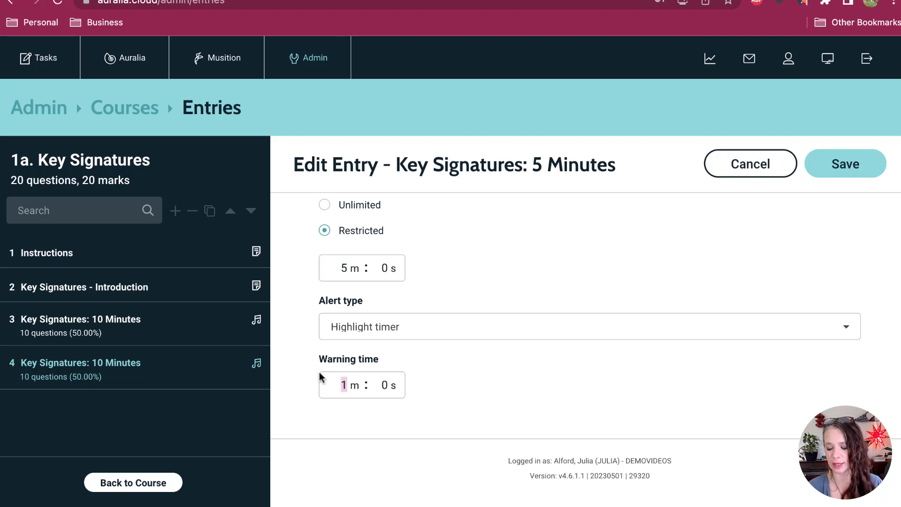
text(0)
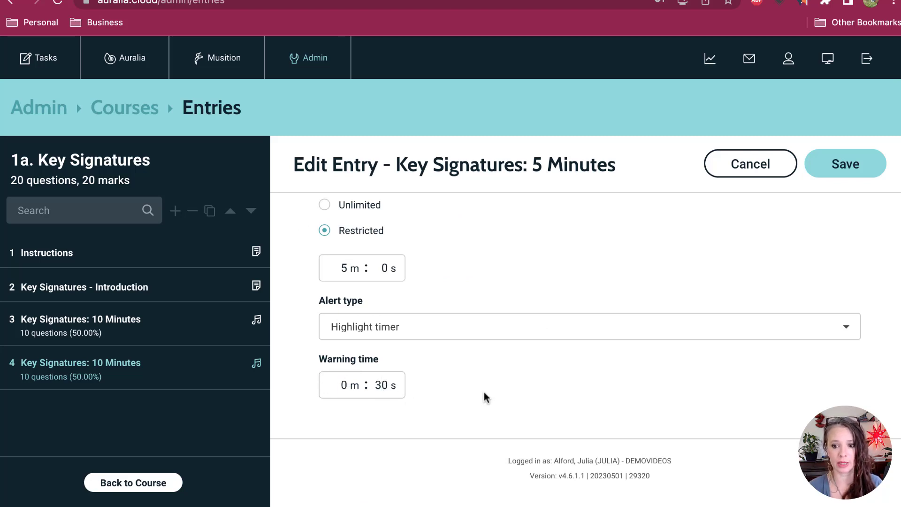
scroll(486, 397, up, 1)
scroll(605, 206, up, 3)
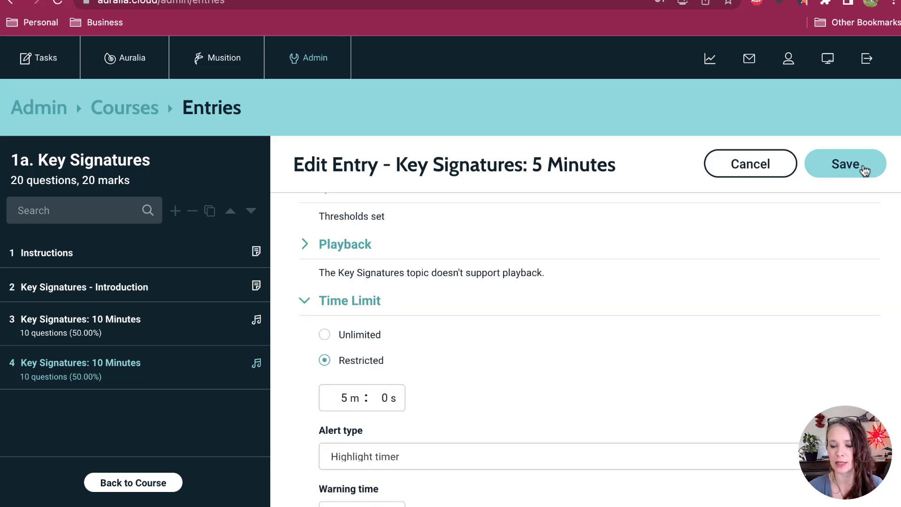
click(865, 171)
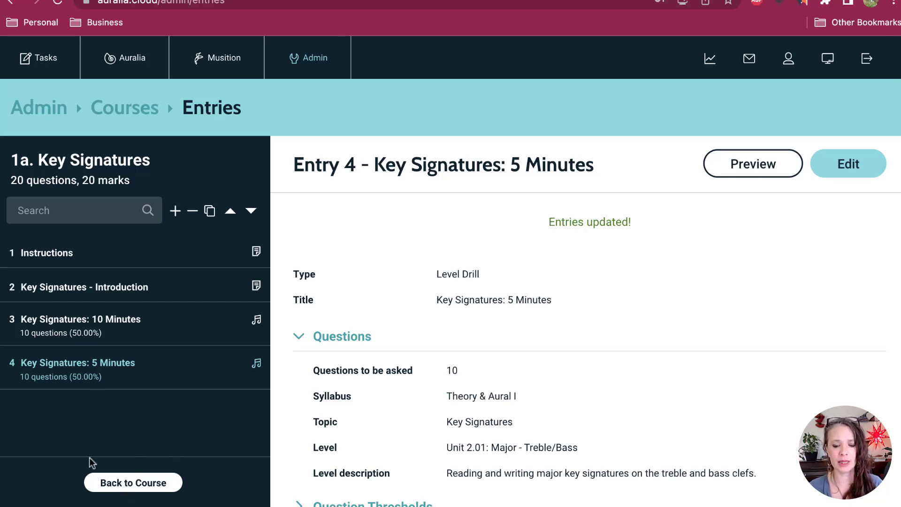
Step: Return to the 1a. Key Signatures course and edit its class assignment to include MUS101 and exclude Default Class
click(136, 483)
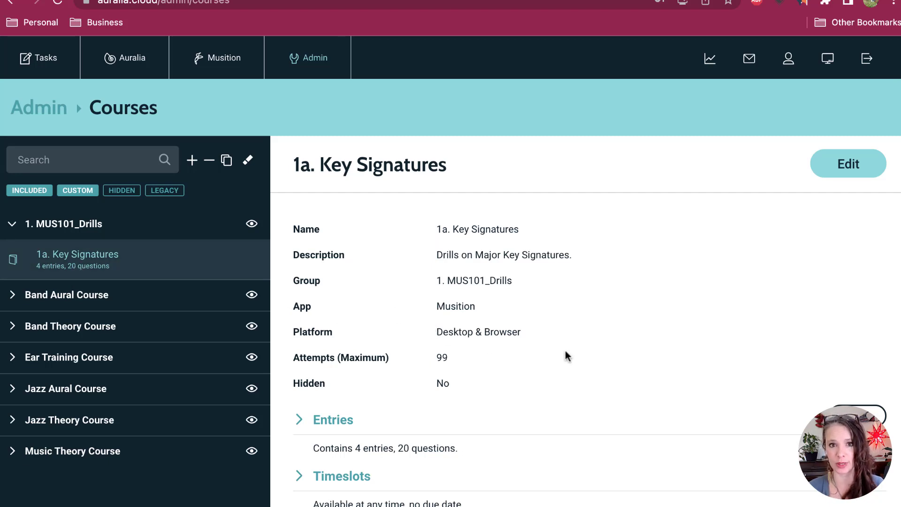
click(843, 169)
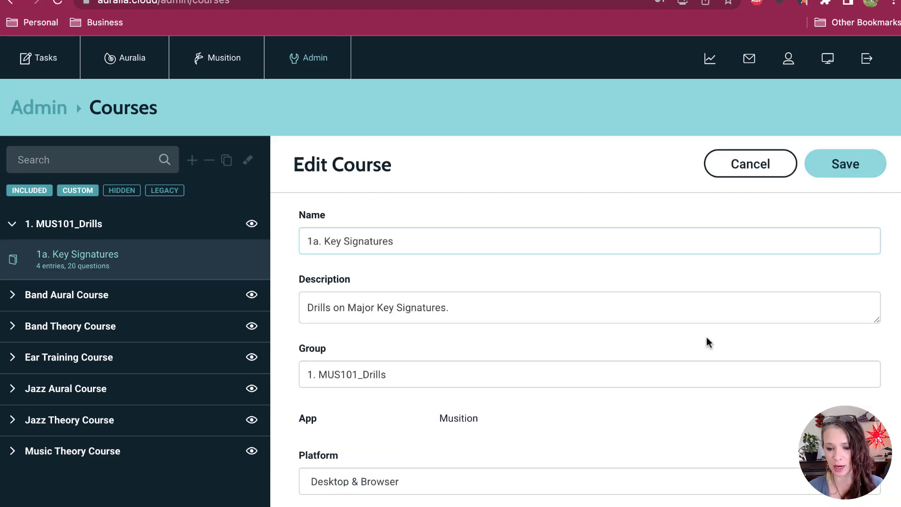
scroll(707, 341, down, 10)
scroll(707, 342, up, 2)
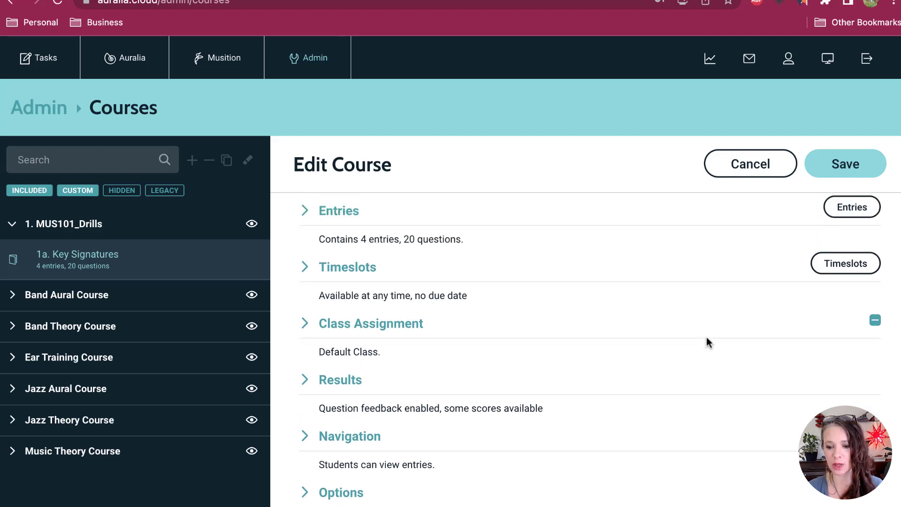
scroll(707, 342, down, 3)
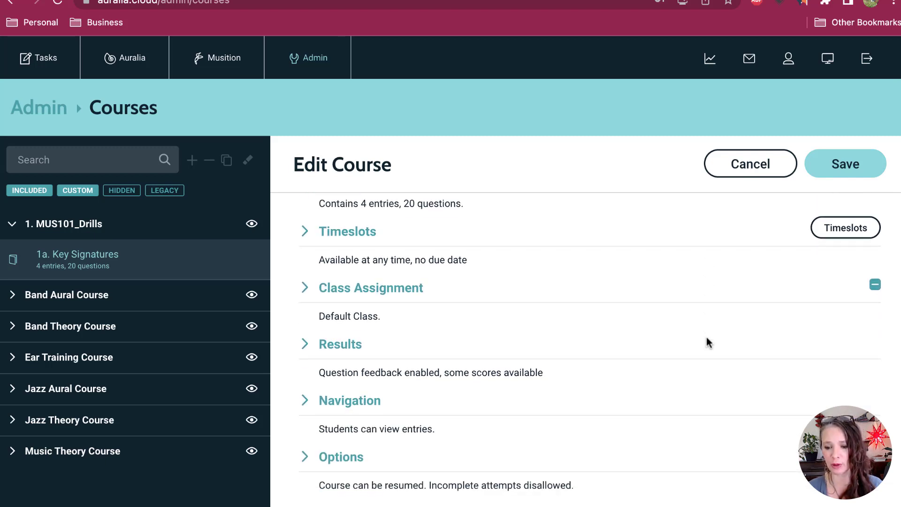
click(369, 243)
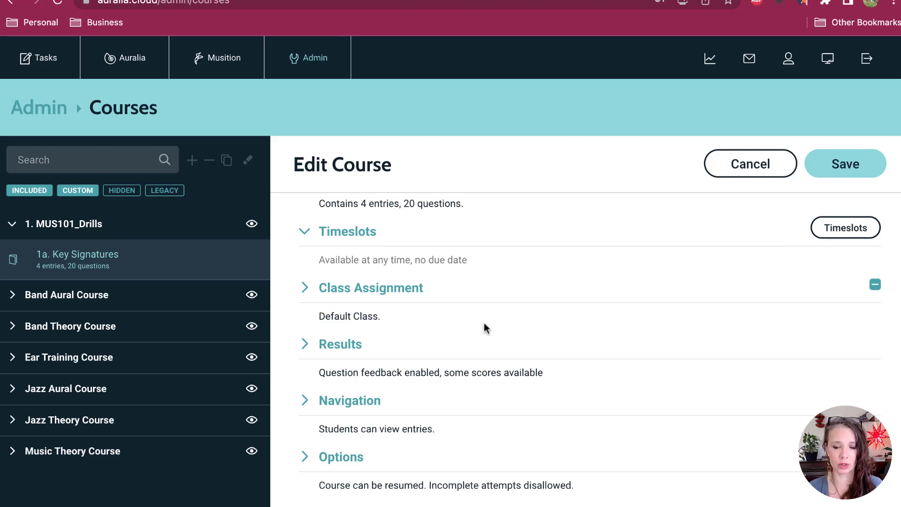
click(369, 299)
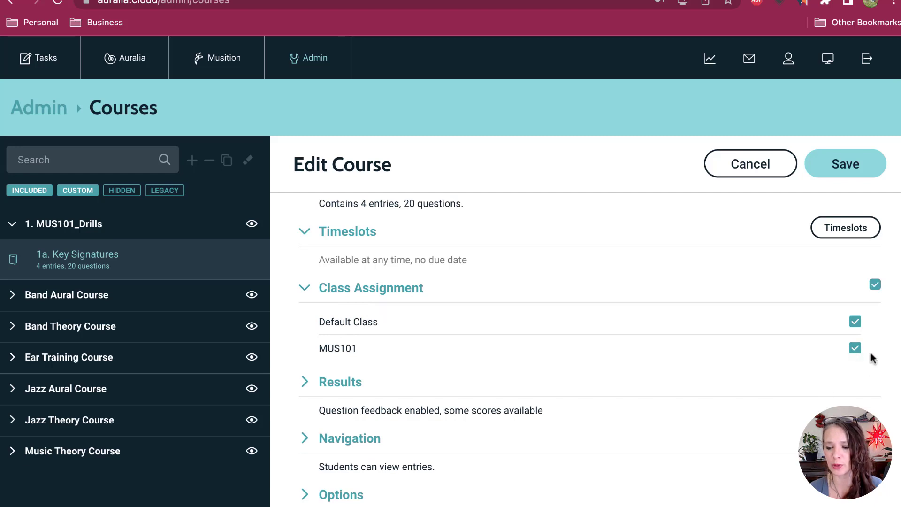
click(855, 322)
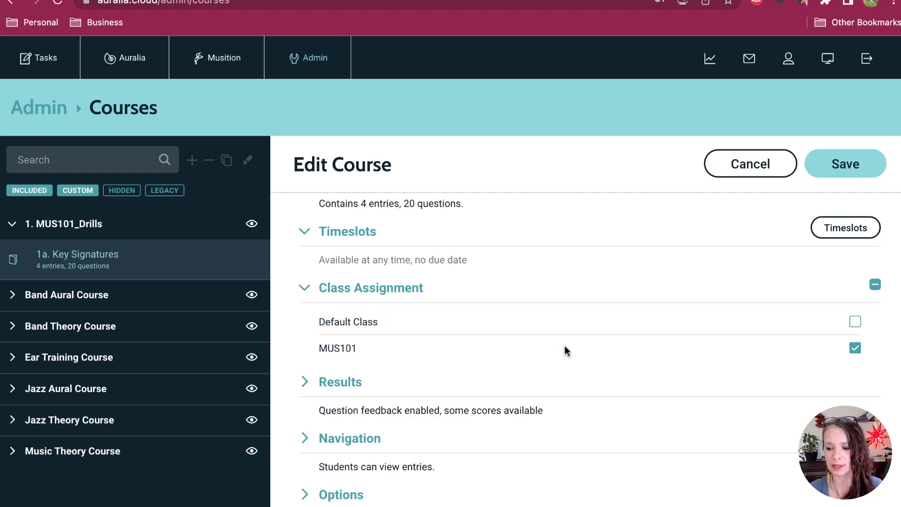
Step: Expand the course's Results, Navigation and Options settings and review what students are allowed to view and resume
scroll(580, 351, down, 1)
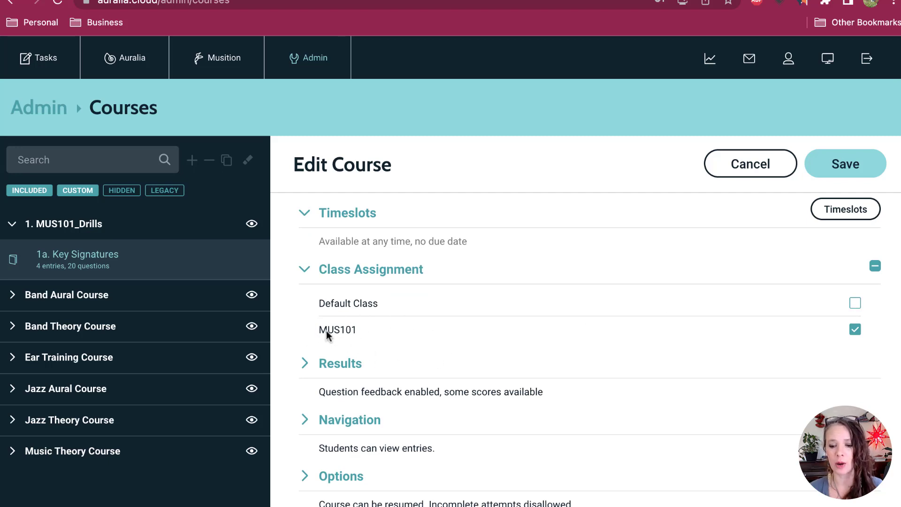
scroll(499, 345, down, 2)
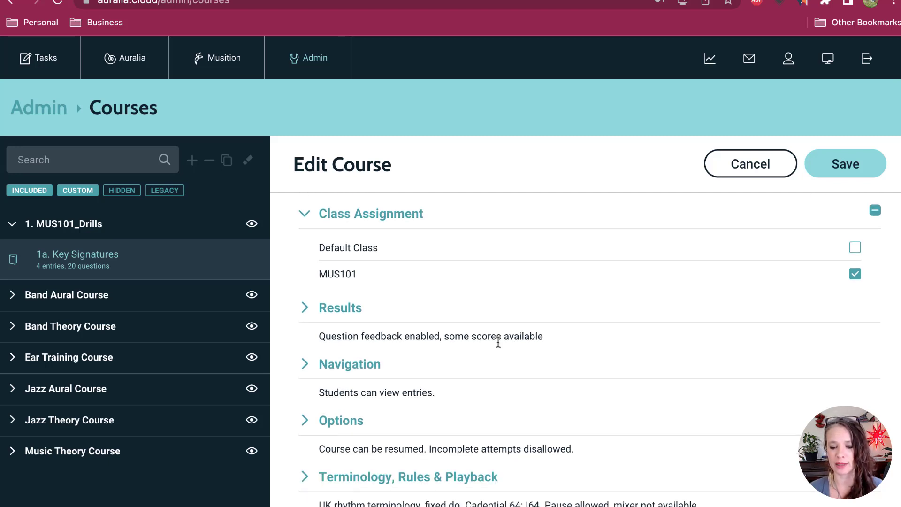
click(368, 309)
scroll(554, 331, down, 2)
click(373, 327)
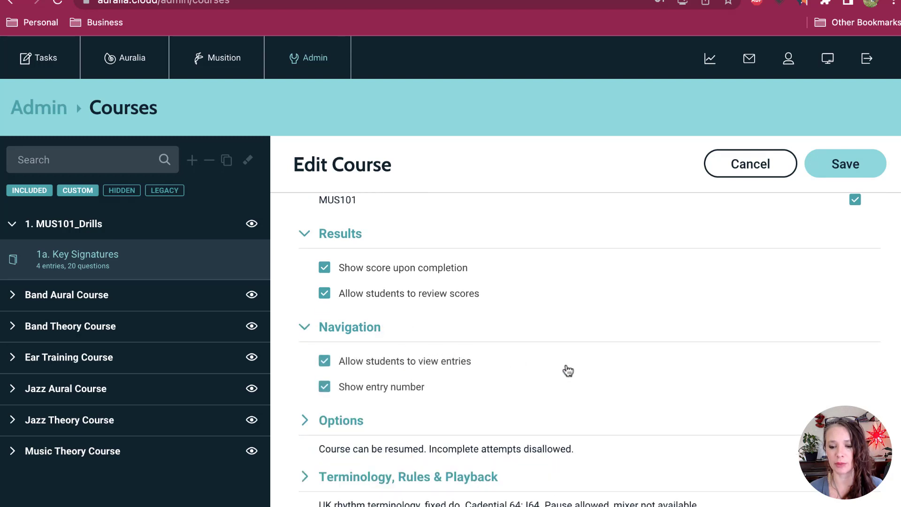
scroll(566, 364, down, 2)
click(329, 346)
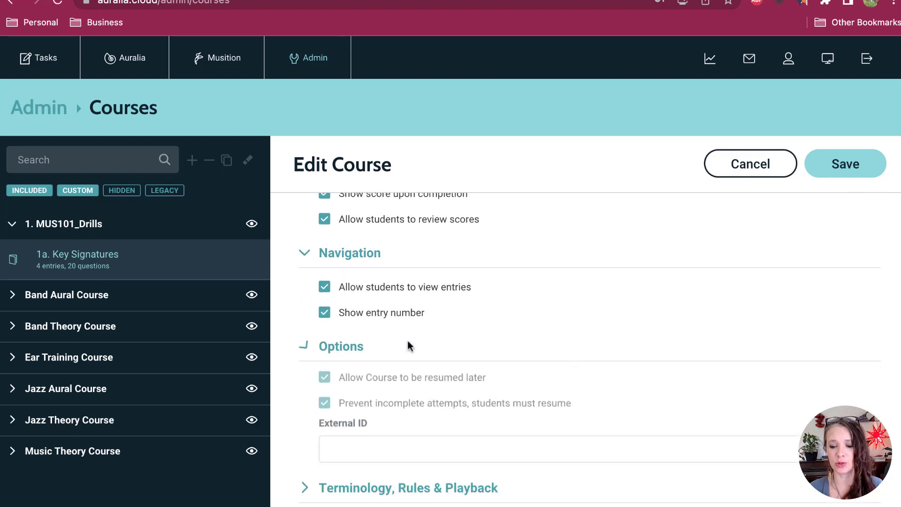
scroll(497, 338, down, 2)
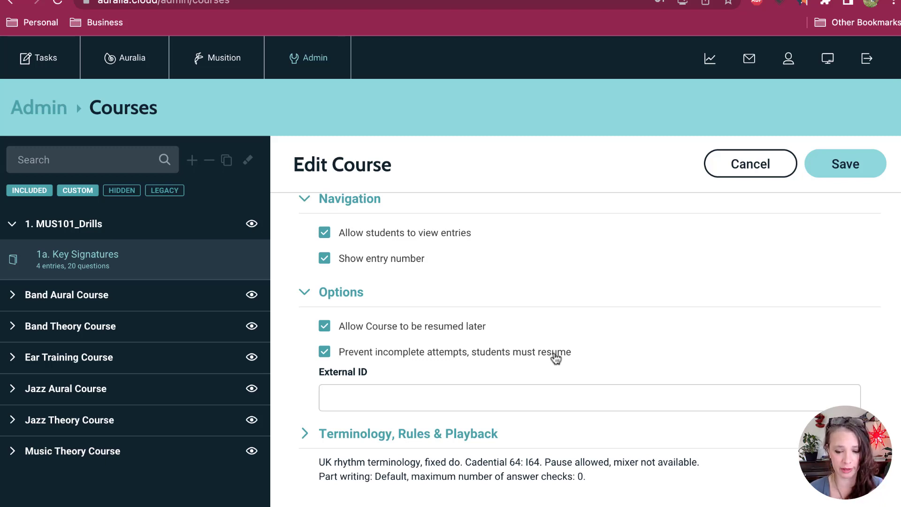
Step: In the course's terminology and playback settings, switch the rhythm terminology from UK style to US style
scroll(554, 354, down, 3)
click(441, 371)
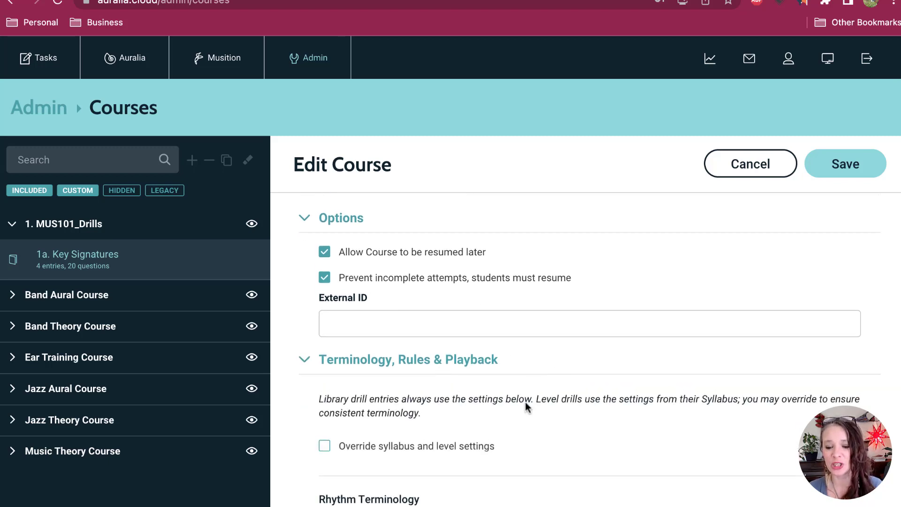
scroll(549, 390, down, 6)
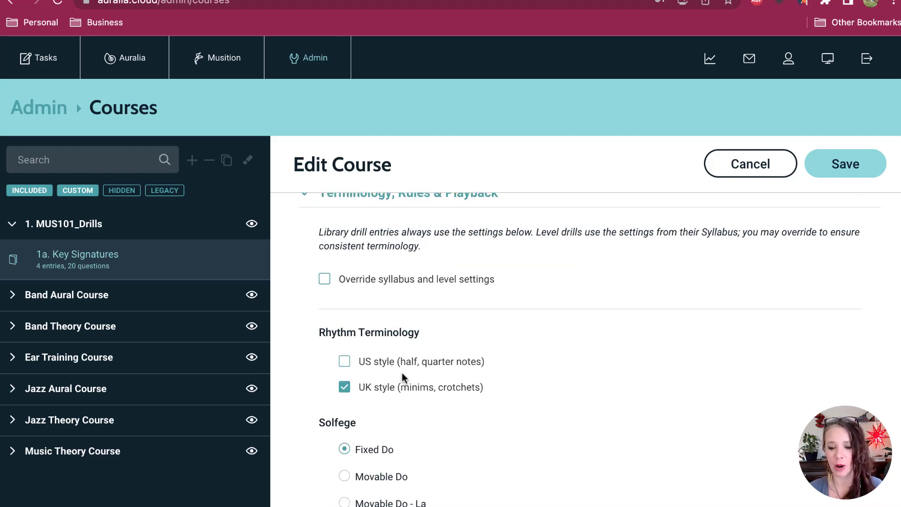
click(344, 361)
click(344, 388)
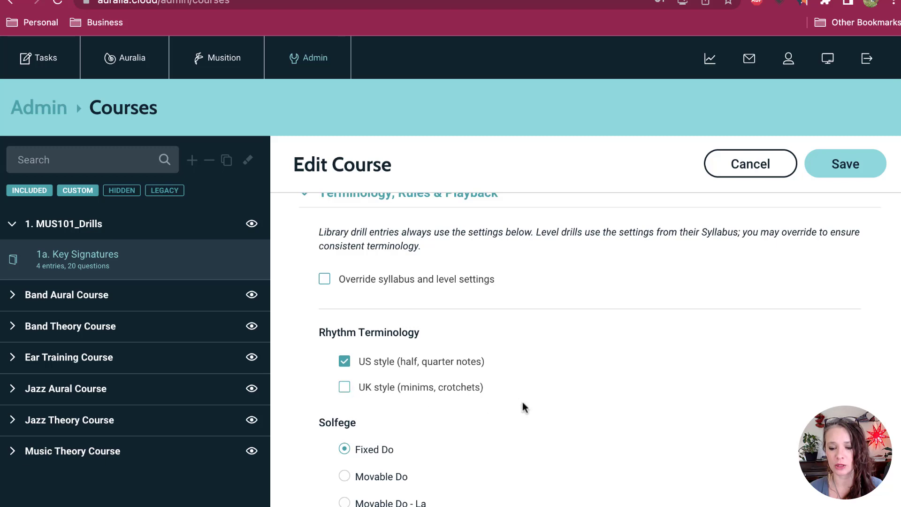
Step: Set the solfege to Movable Do and the Cadential 64 notation to V64, and save the course
scroll(522, 402, down, 3)
click(375, 401)
scroll(499, 401, down, 3)
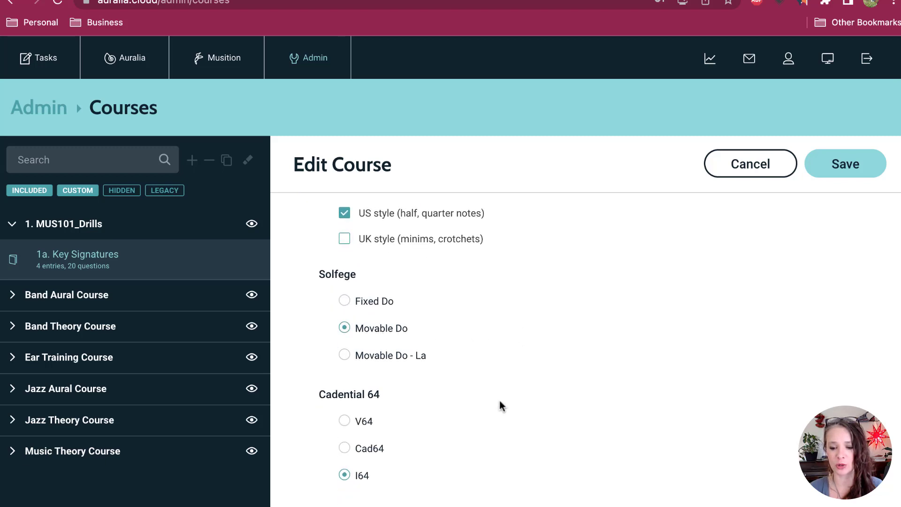
click(367, 426)
scroll(430, 422, down, 7)
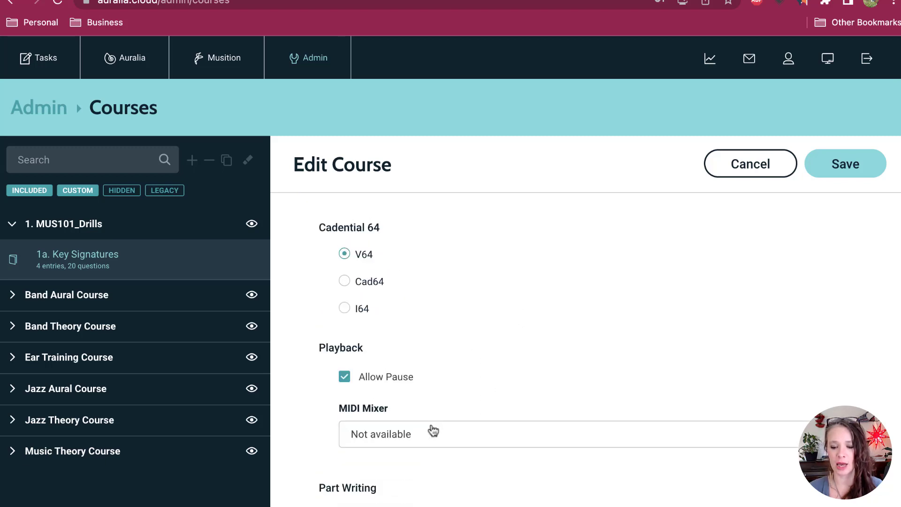
scroll(435, 430, down, 4)
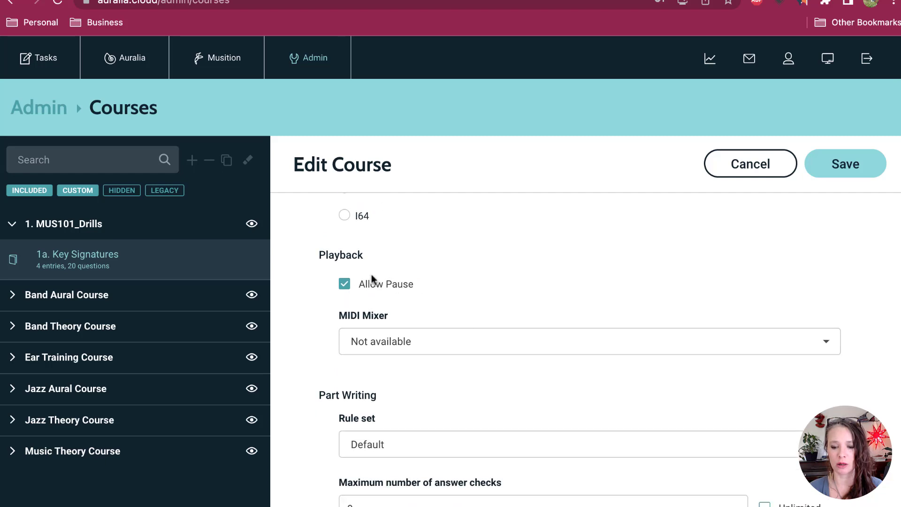
scroll(524, 392, down, 10)
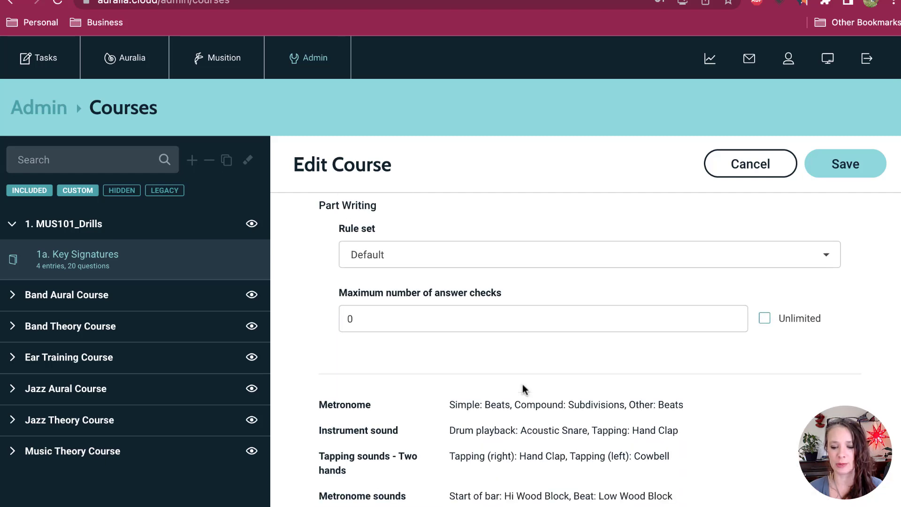
scroll(522, 384, down, 2)
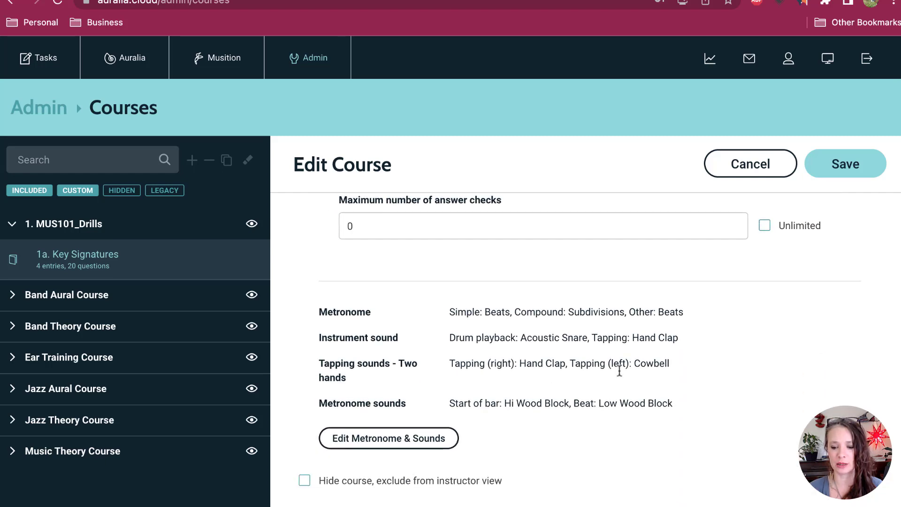
click(852, 162)
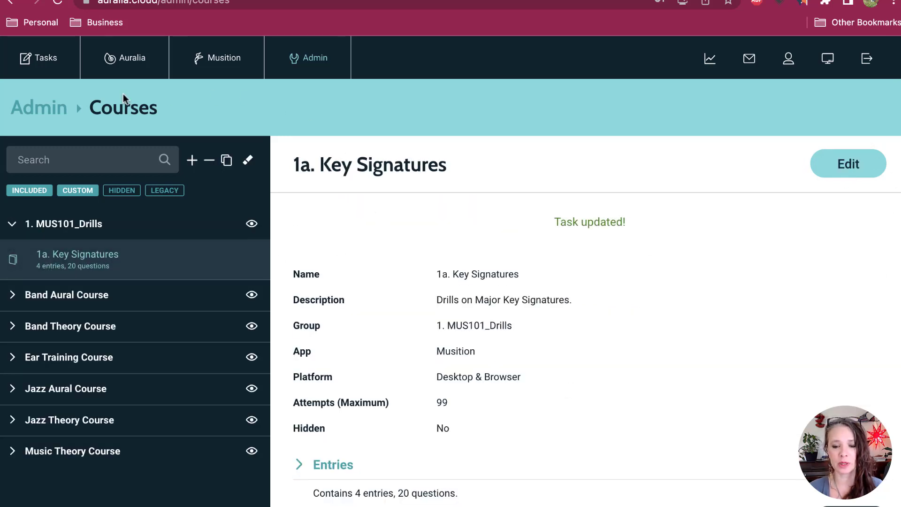
Step: Go to the student task list and review the details and entries of the 1a. Key Signatures task
click(53, 76)
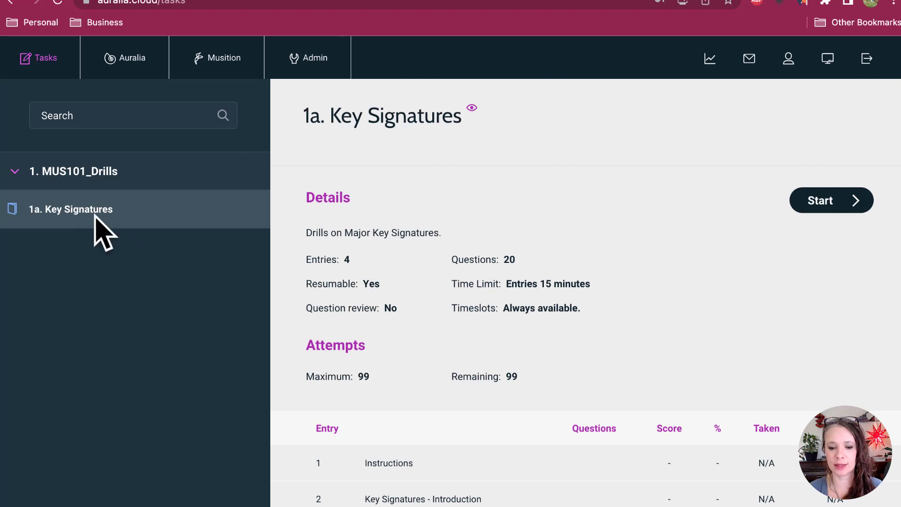
scroll(545, 311, down, 5)
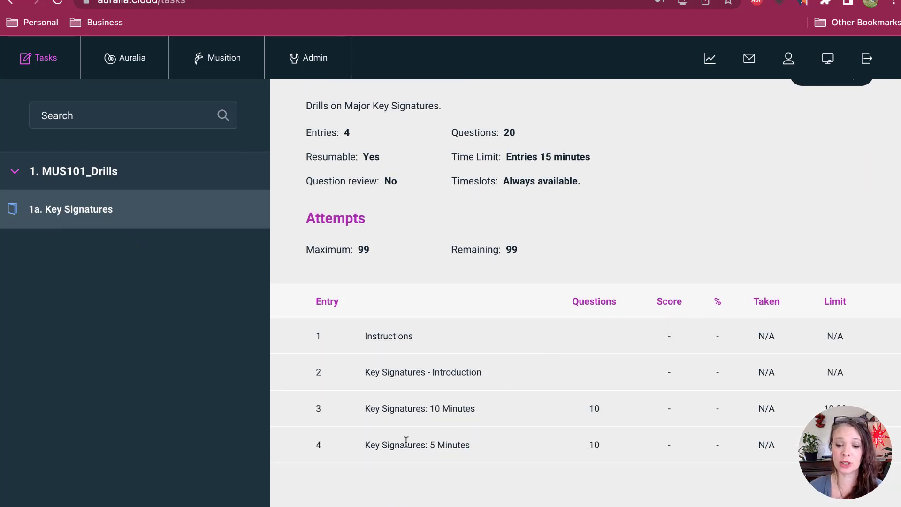
scroll(554, 433, up, 2)
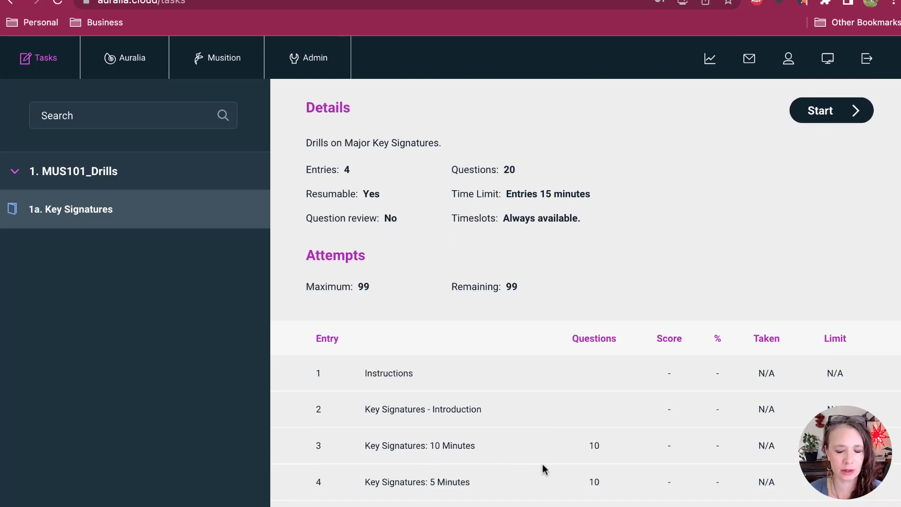
scroll(610, 457, up, 1)
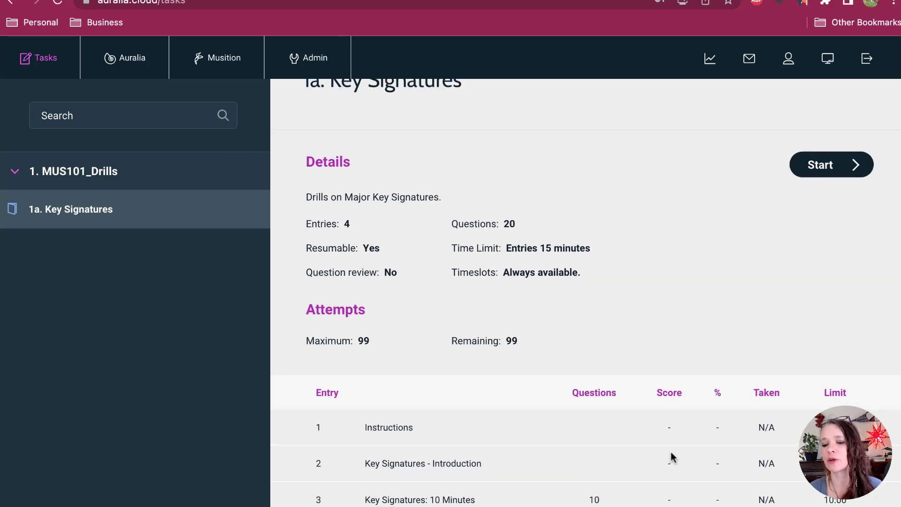
Step: Start the 1a. Key Signatures task and advance past the Instructions and Introduction entries into the 10-minute drill
click(838, 170)
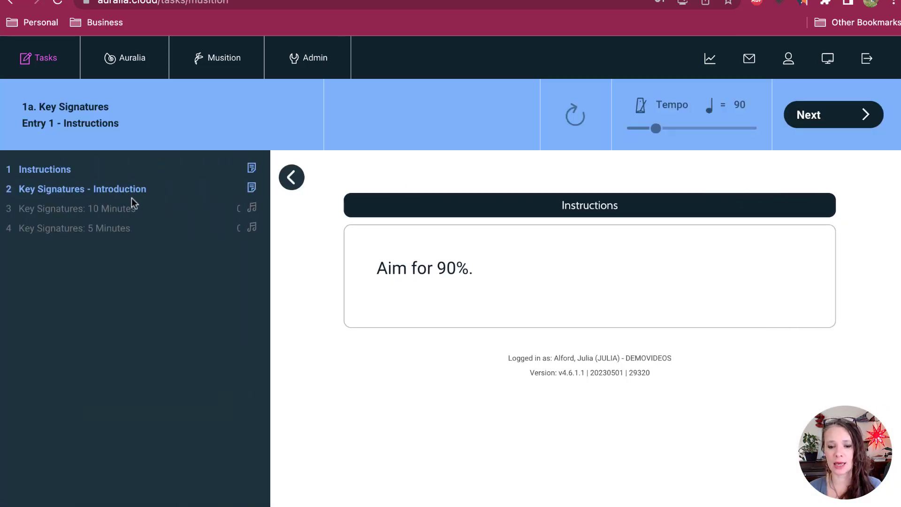
click(105, 189)
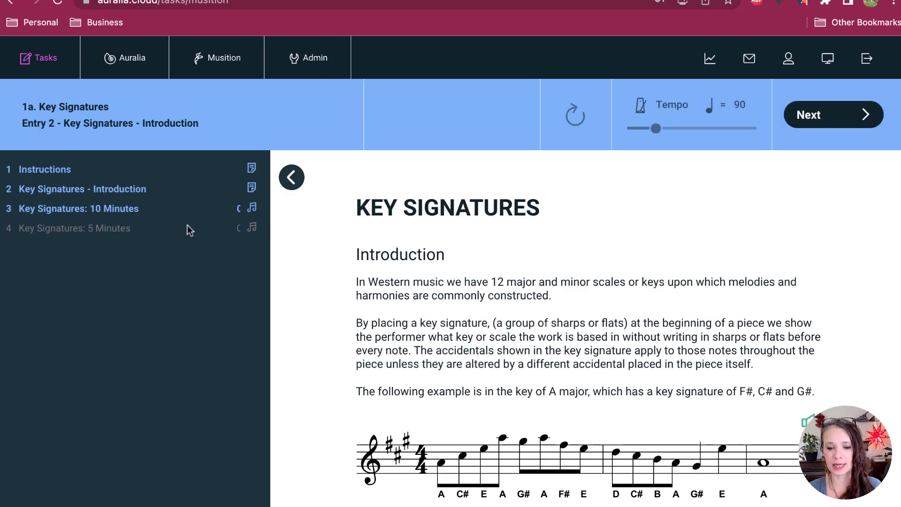
click(816, 123)
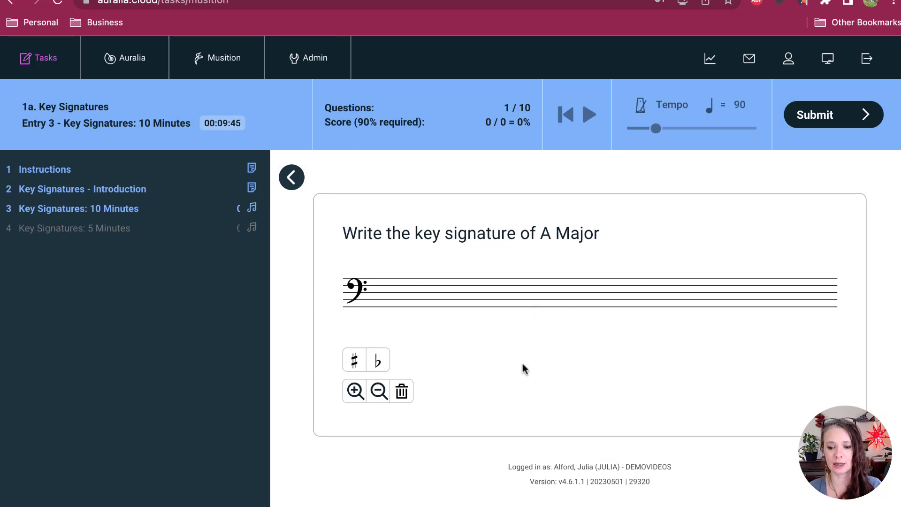
Step: Answer the A Major question with three sharps on the bass staff, submit it and move on
click(352, 367)
click(429, 285)
click(430, 297)
click(439, 283)
click(807, 123)
click(804, 124)
Step: Write sharps on the treble staff for the E Major key signature, submit the answer and move on
click(354, 360)
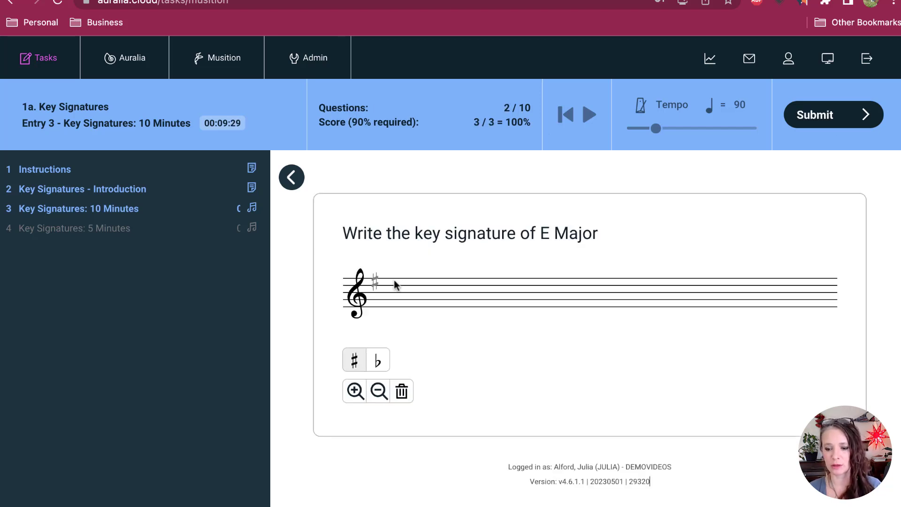
click(395, 280)
click(399, 290)
click(414, 278)
click(793, 123)
click(798, 123)
Step: Answer the third drill question with a single sharp on the bass staff, submit it and move on
click(356, 360)
click(389, 293)
click(830, 126)
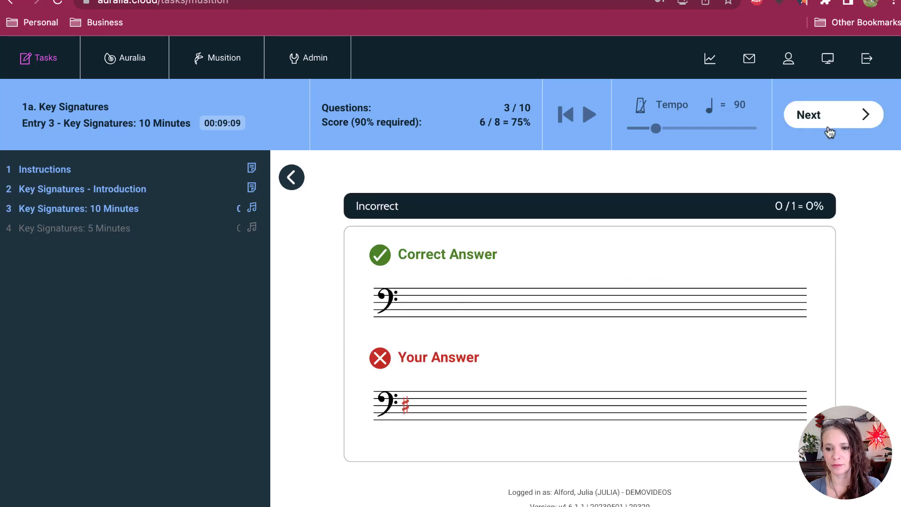
click(830, 126)
Step: Run through the drill's remaining questions with blank or incomplete answers until the drill ends
click(355, 362)
click(388, 281)
click(845, 120)
click(619, 327)
click(854, 116)
click(851, 118)
click(618, 330)
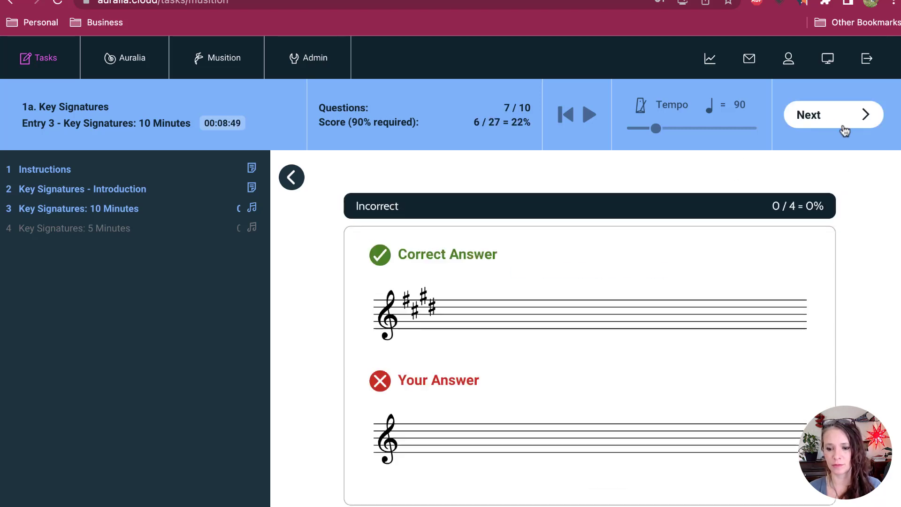
click(843, 123)
click(840, 121)
click(618, 329)
click(835, 121)
click(836, 120)
click(619, 329)
click(828, 121)
click(822, 122)
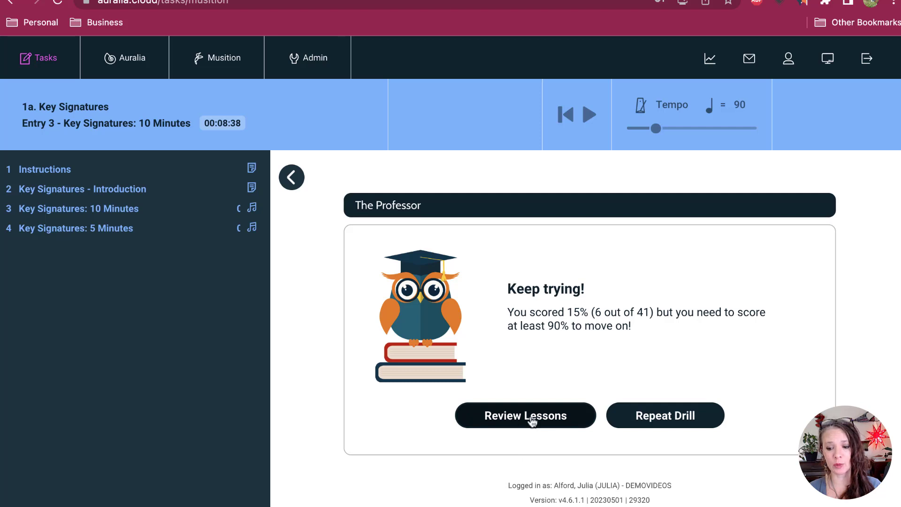
Step: Repeat the 10-minute drill and answer the F# Major question with six sharps on the bass staff
click(670, 423)
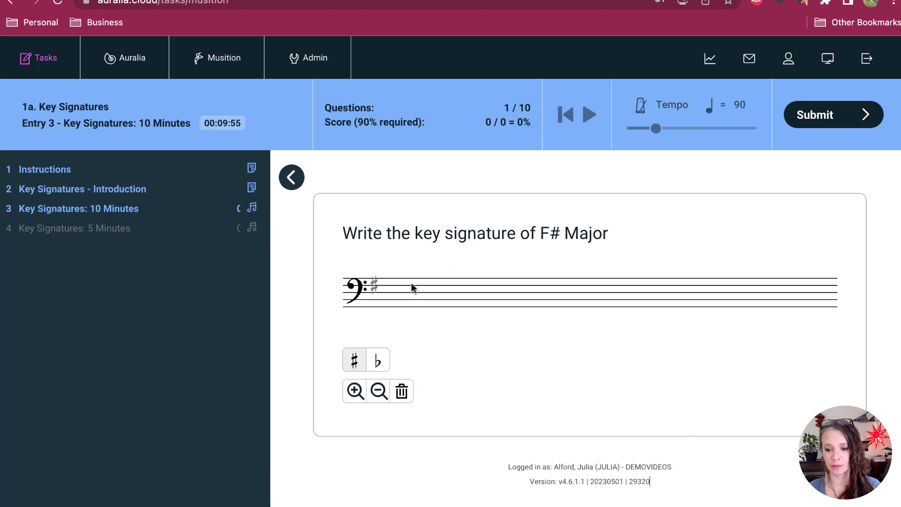
click(412, 284)
click(415, 296)
click(424, 282)
click(433, 293)
click(436, 304)
click(443, 289)
click(816, 117)
click(354, 360)
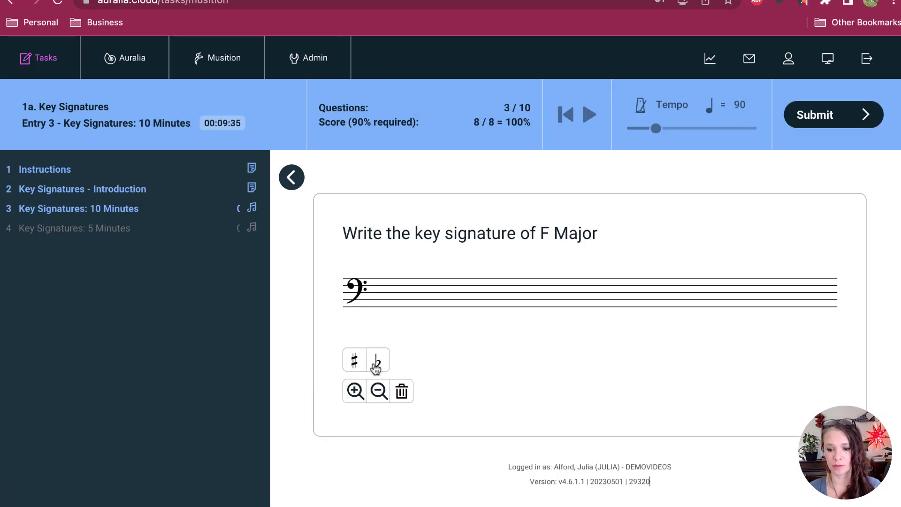
Step: Answer the F Major question with one flat on the bass staff and the fourth question with sharps
click(376, 365)
click(375, 299)
click(816, 116)
click(356, 360)
click(375, 285)
click(391, 297)
click(407, 282)
click(424, 293)
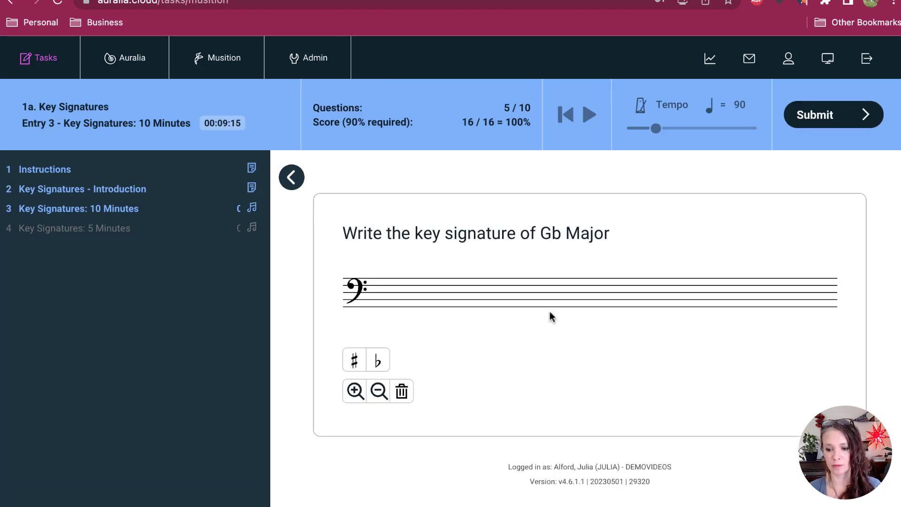
Step: Write six flats on the bass staff for the Gb Major key signature and submit the answer
click(378, 361)
click(374, 300)
click(389, 289)
click(404, 304)
click(420, 293)
click(435, 307)
click(450, 296)
click(808, 120)
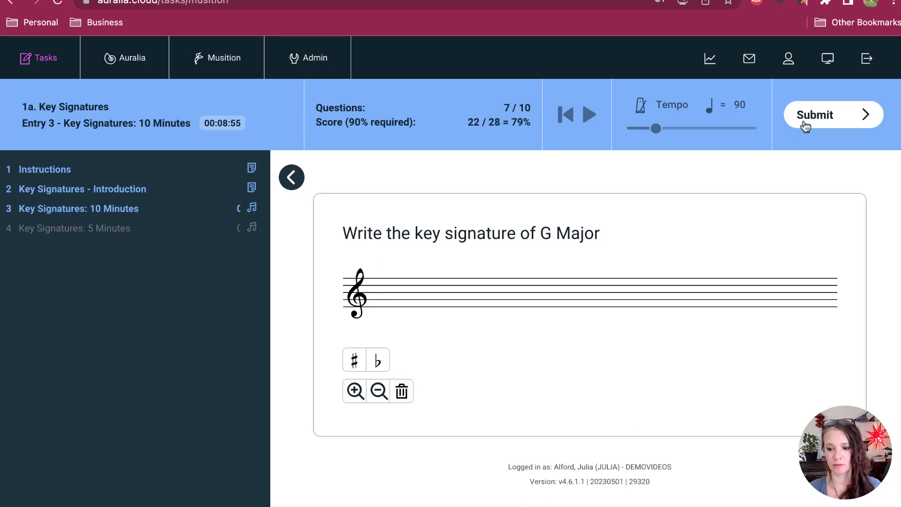
Step: Submit the rest of the repeated drill's questions, starting with G Major, without writing any accidentals
click(806, 123)
click(817, 118)
click(827, 116)
click(828, 117)
click(835, 116)
click(845, 116)
click(830, 117)
click(821, 119)
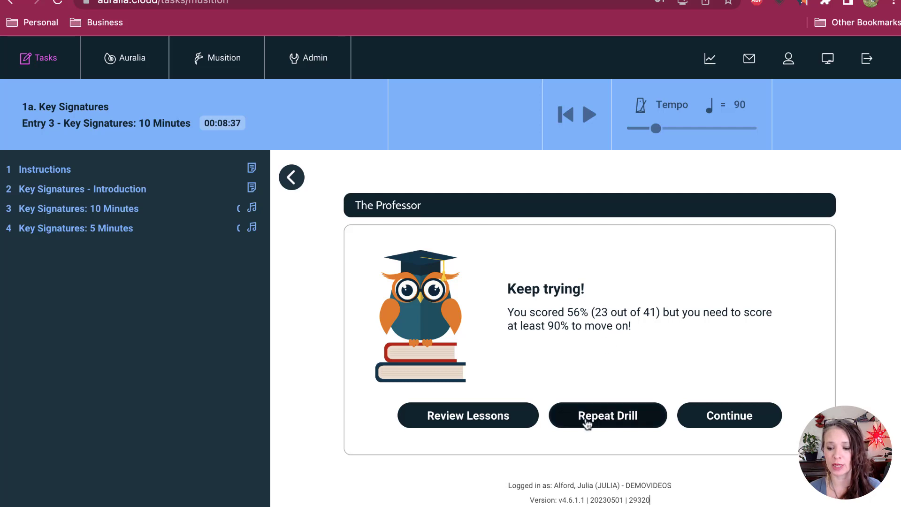
Step: Restart the 10-minute drill and answer its first question with an empty bass staff
right_click(628, 425)
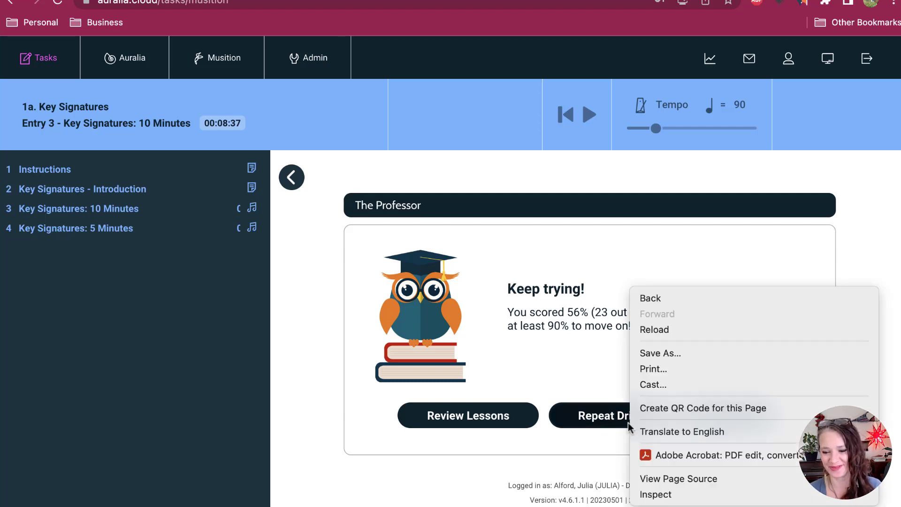
click(628, 422)
click(630, 424)
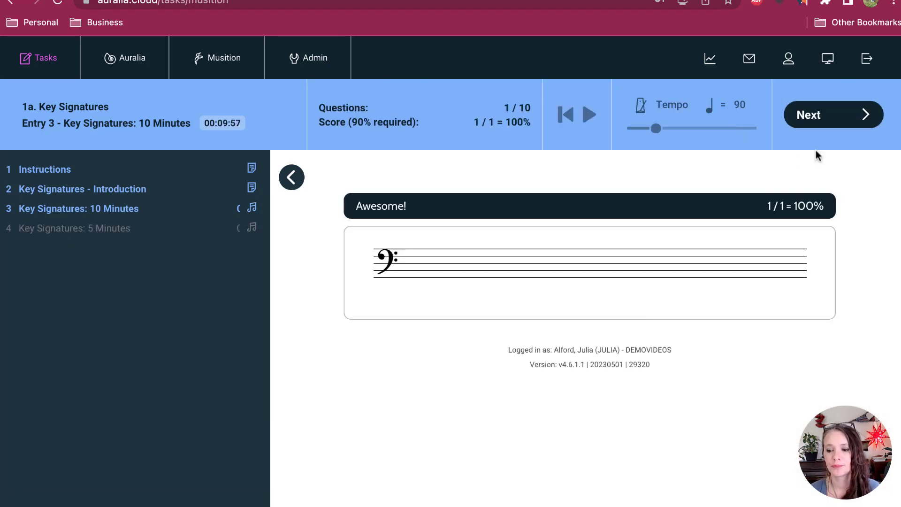
click(831, 117)
Step: Answer the second drill question with five sharps and submit it
click(355, 361)
click(374, 285)
click(389, 296)
click(405, 282)
click(420, 293)
click(434, 303)
click(835, 122)
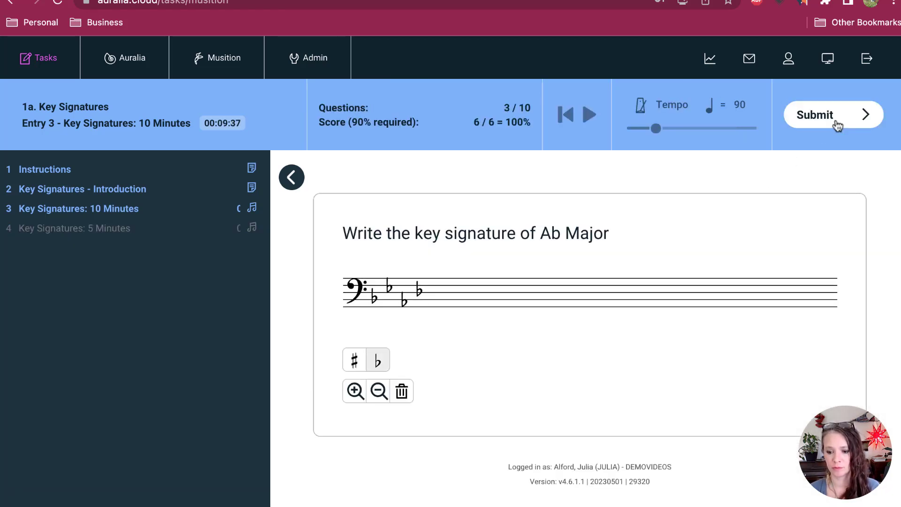
Step: Submit the Ab Major answer with four flats and write sharps for the fourth drill question
click(835, 122)
click(835, 122)
click(355, 360)
click(387, 285)
click(836, 121)
click(835, 121)
click(398, 278)
click(400, 289)
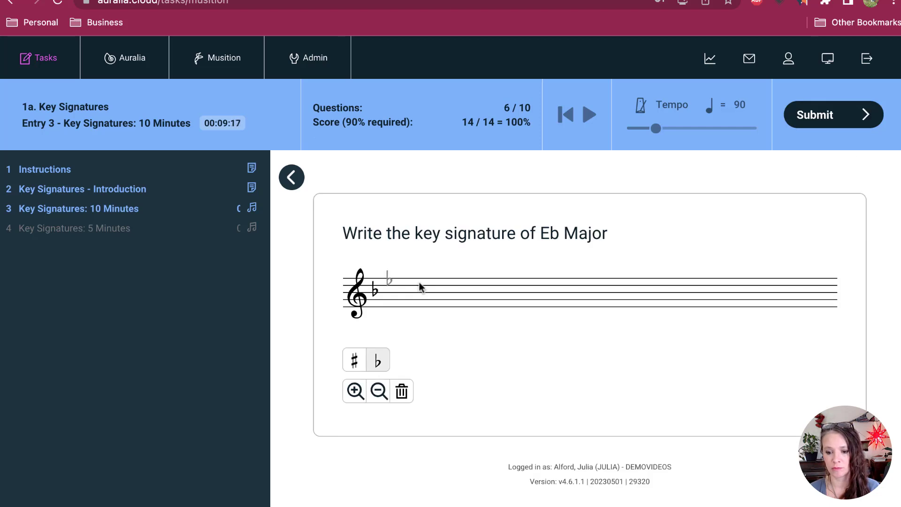
Step: Complete the three flats of Eb Major on the treble staff, submit, and answer the seventh question with flats
click(391, 282)
click(404, 296)
click(843, 120)
click(844, 121)
click(378, 360)
click(375, 299)
click(390, 289)
click(407, 303)
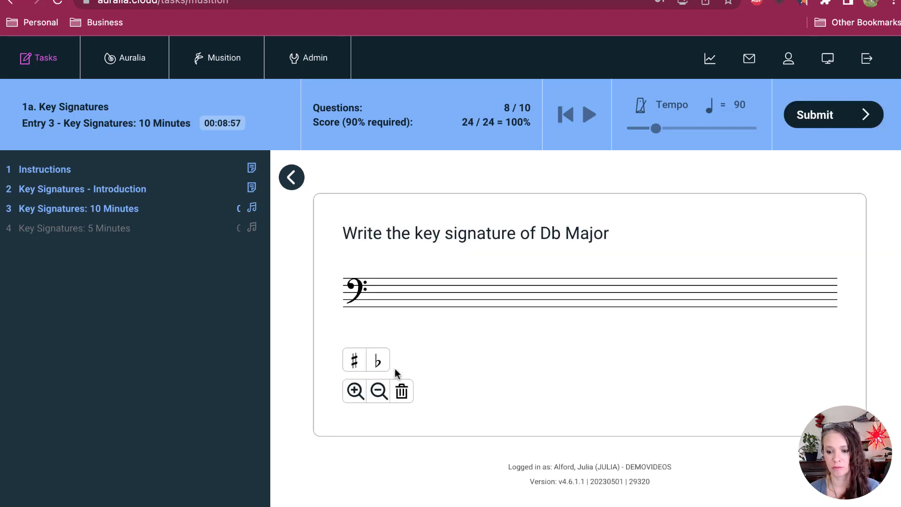
Step: Write five flats on the bass staff for the Db Major key signature, submit the answer and move on
click(378, 360)
click(376, 299)
click(390, 290)
click(406, 303)
click(421, 293)
click(435, 306)
click(852, 112)
click(852, 112)
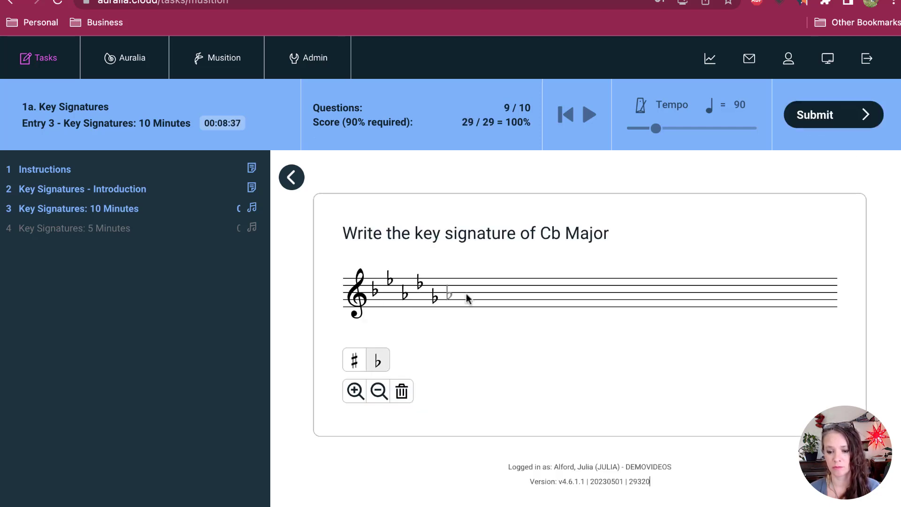
Step: Complete the Cb Major key signature with its last two flats on the treble staff and submit the answer
click(454, 289)
click(468, 303)
click(849, 106)
click(849, 107)
Step: Answer the tenth drill question with flats and submit it to finish the 10-minute drill
click(378, 360)
click(377, 292)
click(413, 281)
click(409, 296)
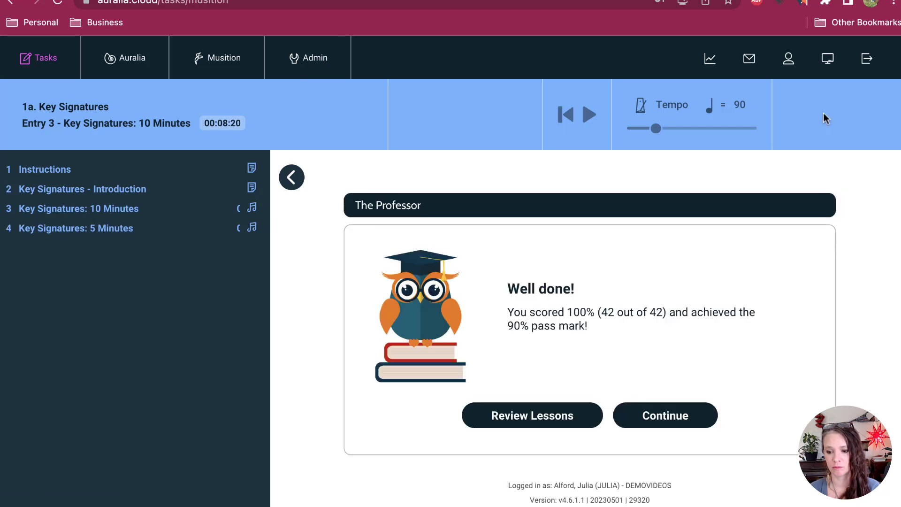